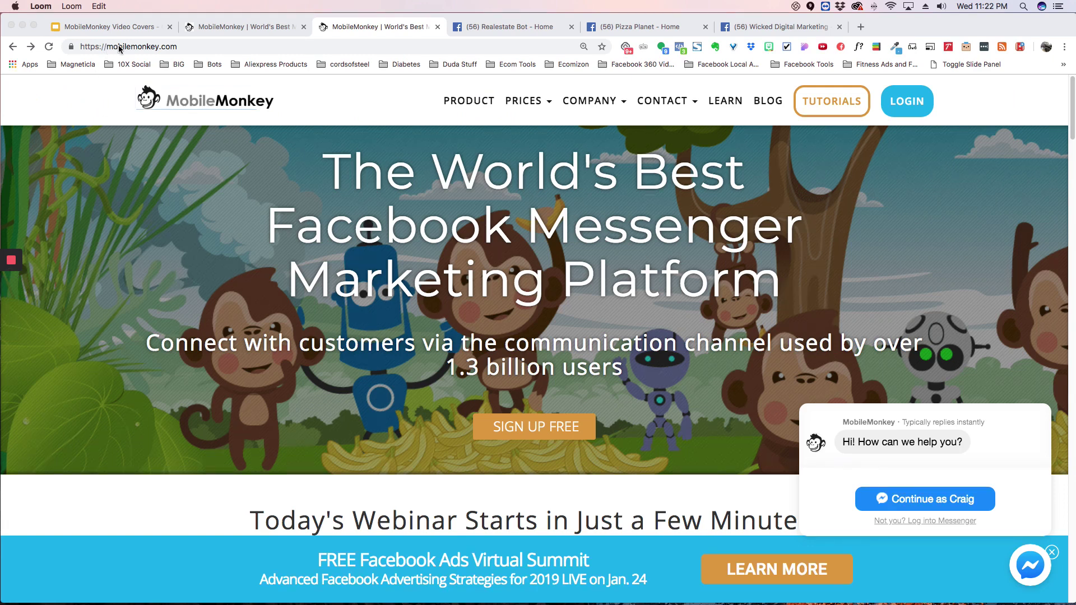
- Open the 'FREE ChatBots Templates!' article under Sample Bots in MobileMonkey's help docs
click(828, 100)
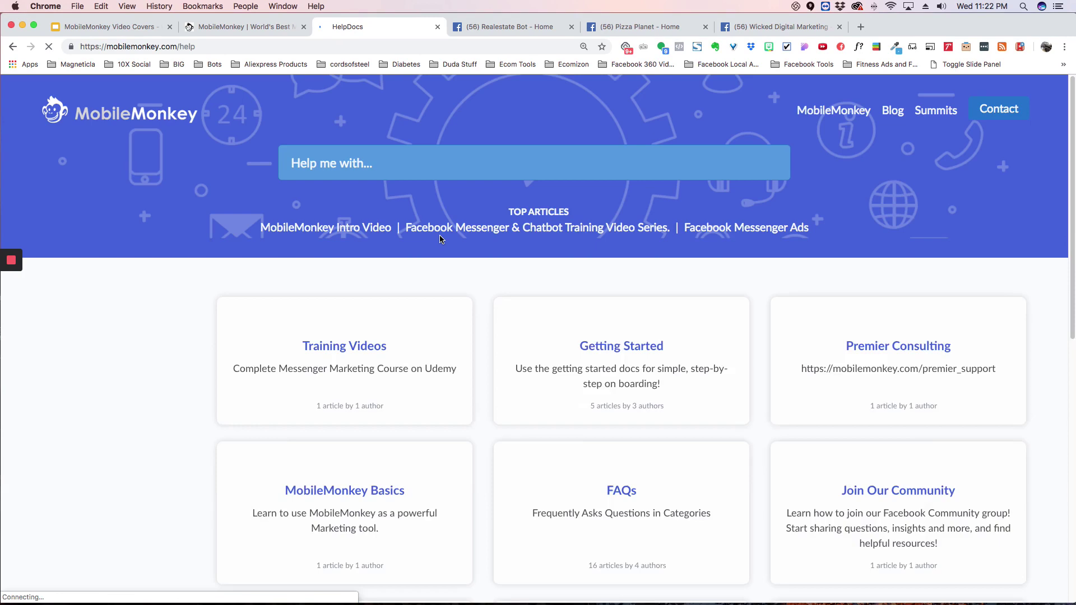
scroll(78, 370, down, 10)
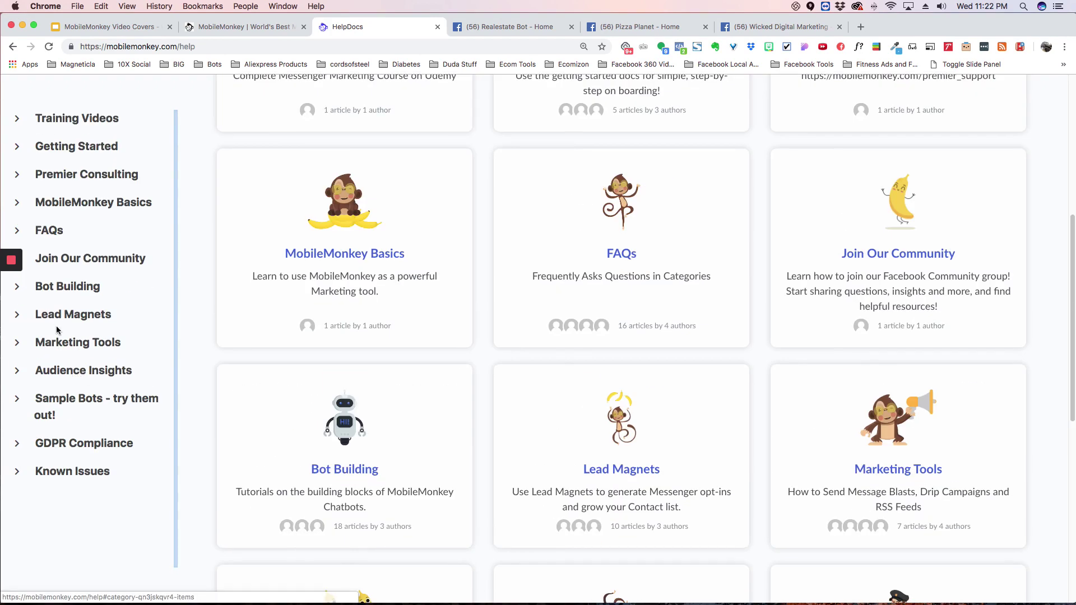
click(77, 399)
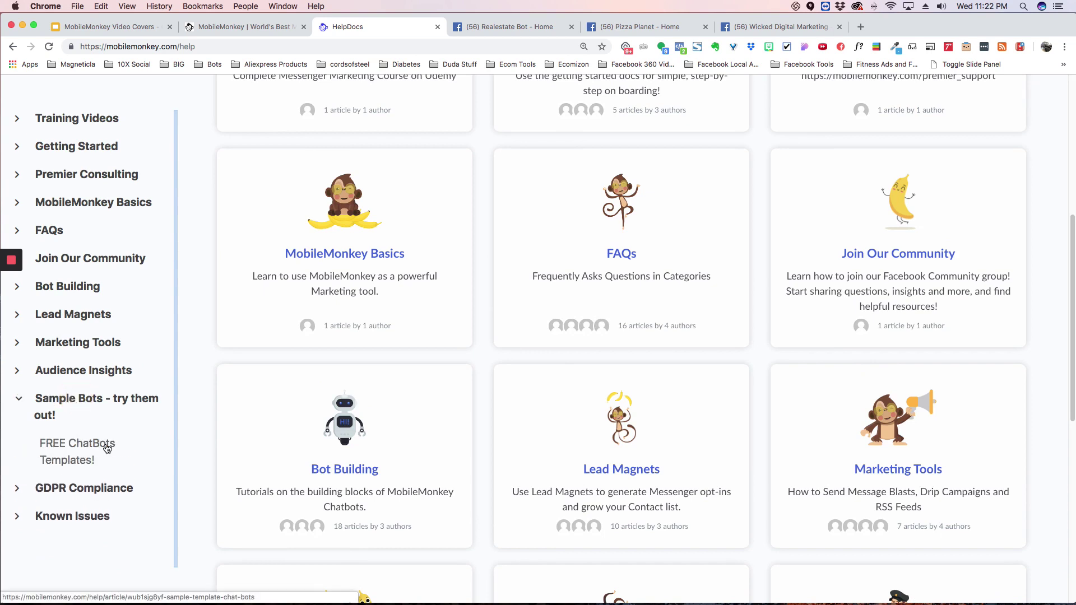
click(87, 445)
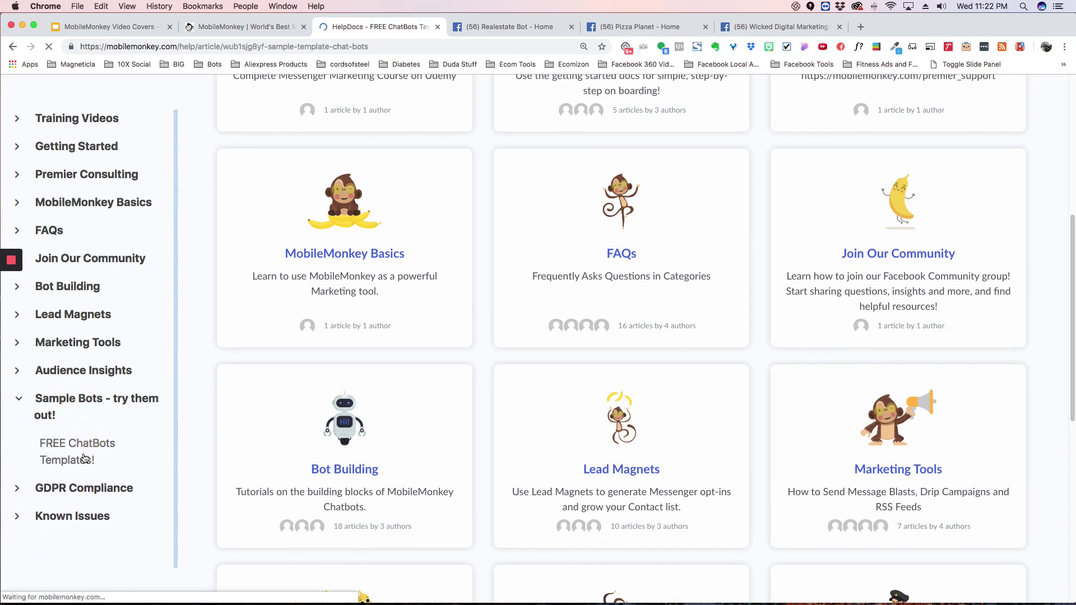
scroll(213, 348, down, 5)
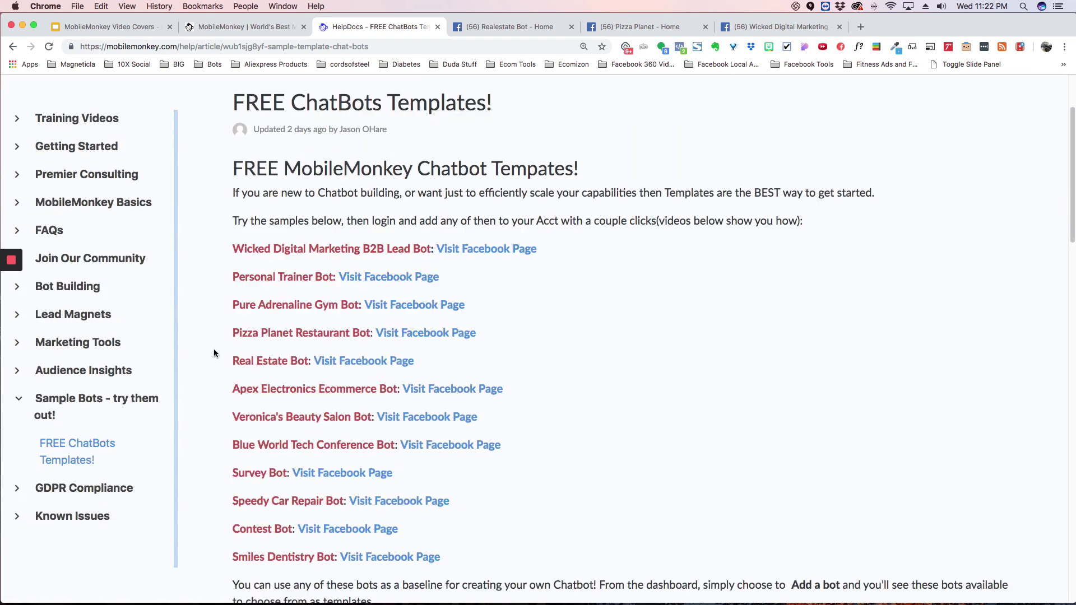
scroll(213, 352, down, 1)
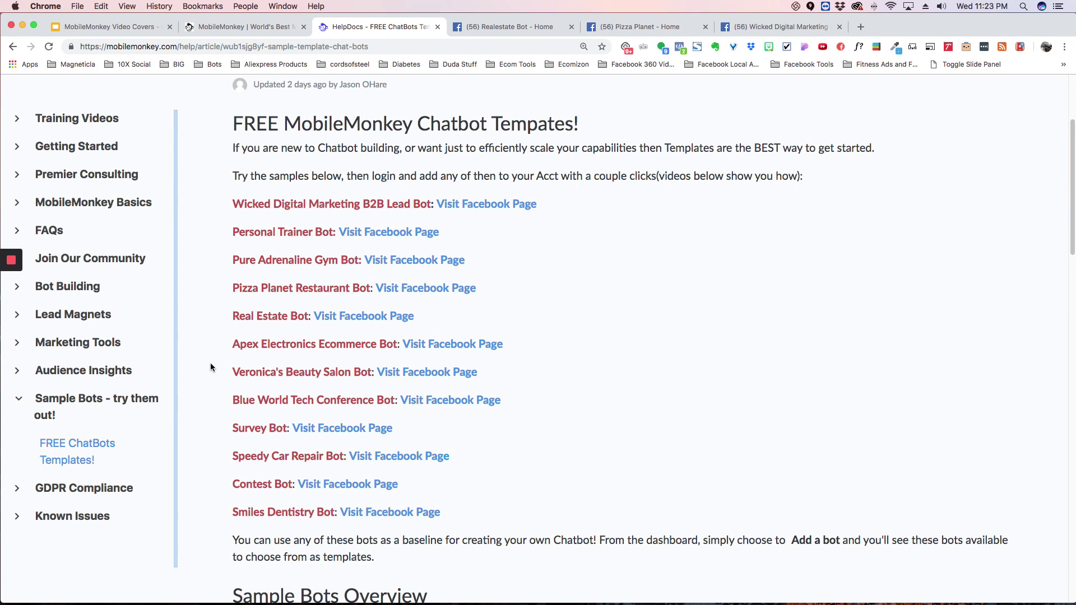
scroll(213, 359, up, 1)
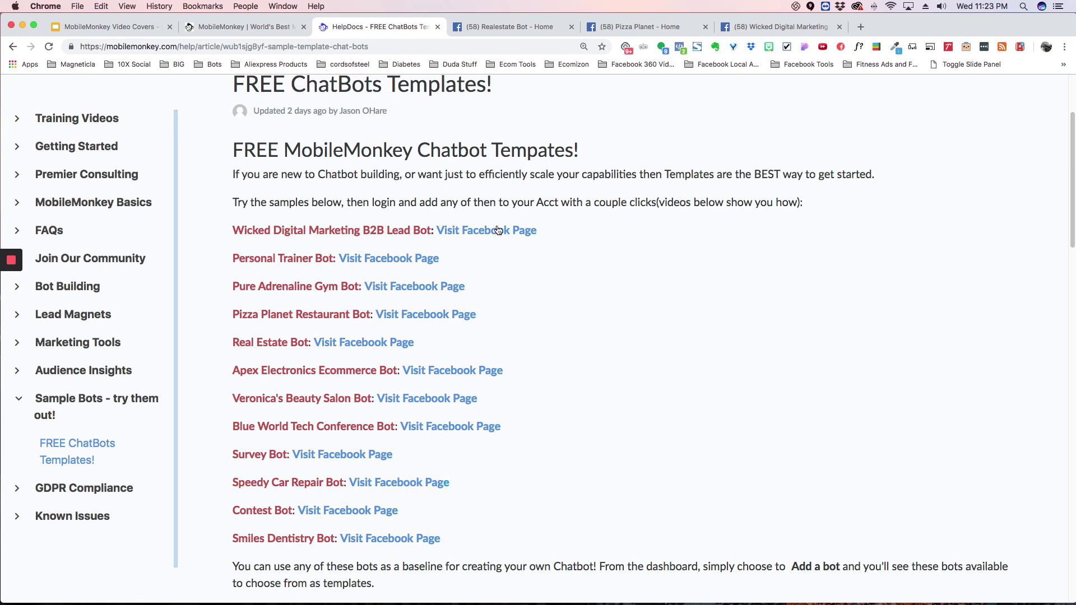
- Restart the Realestate Bot Messenger chat from Home and choose Selling
click(516, 28)
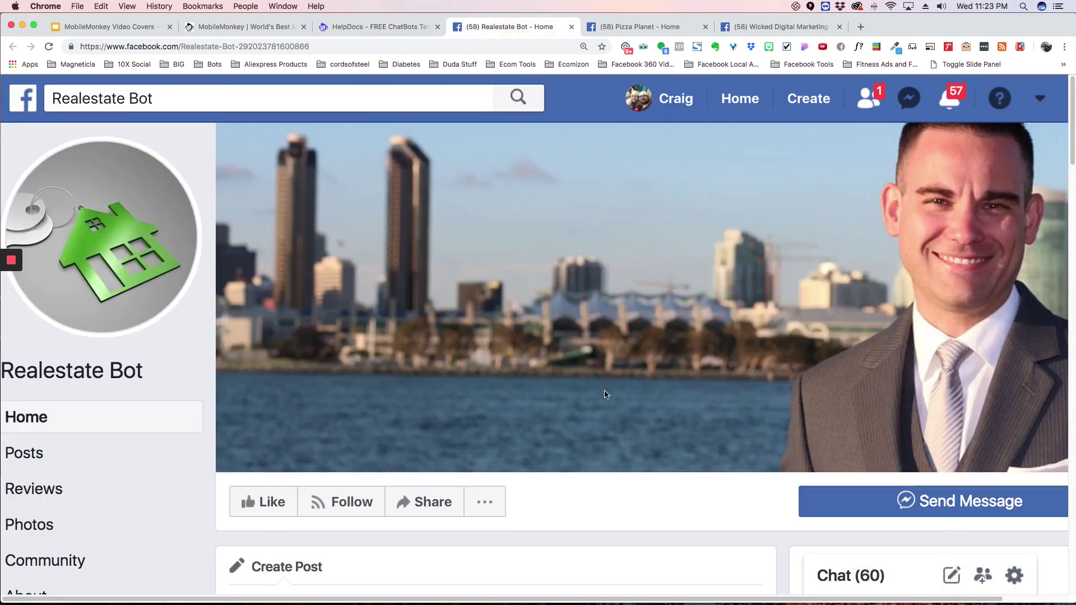
click(937, 504)
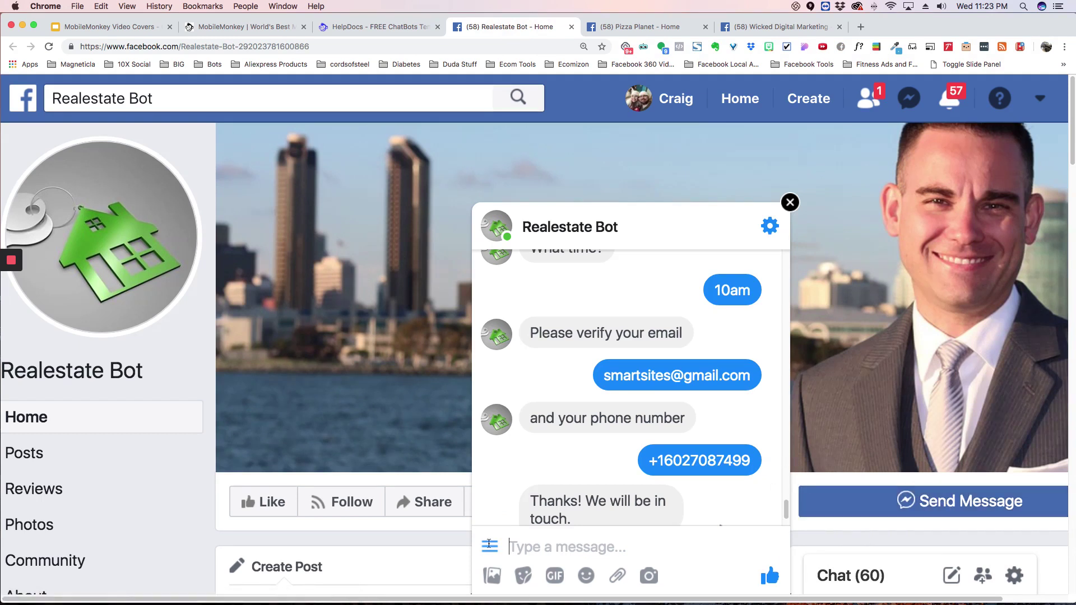
click(489, 545)
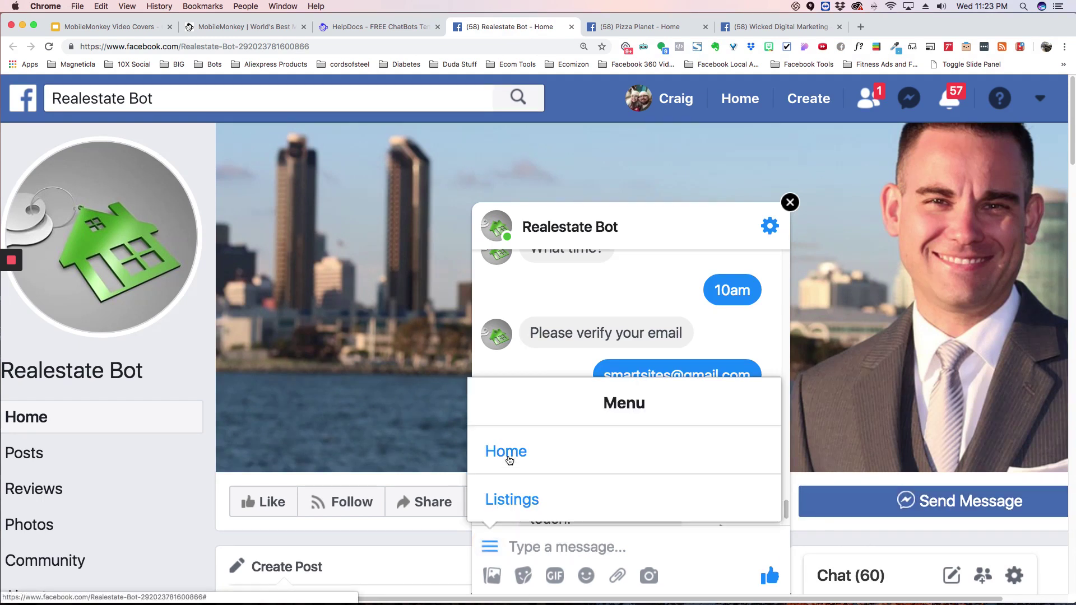
click(507, 457)
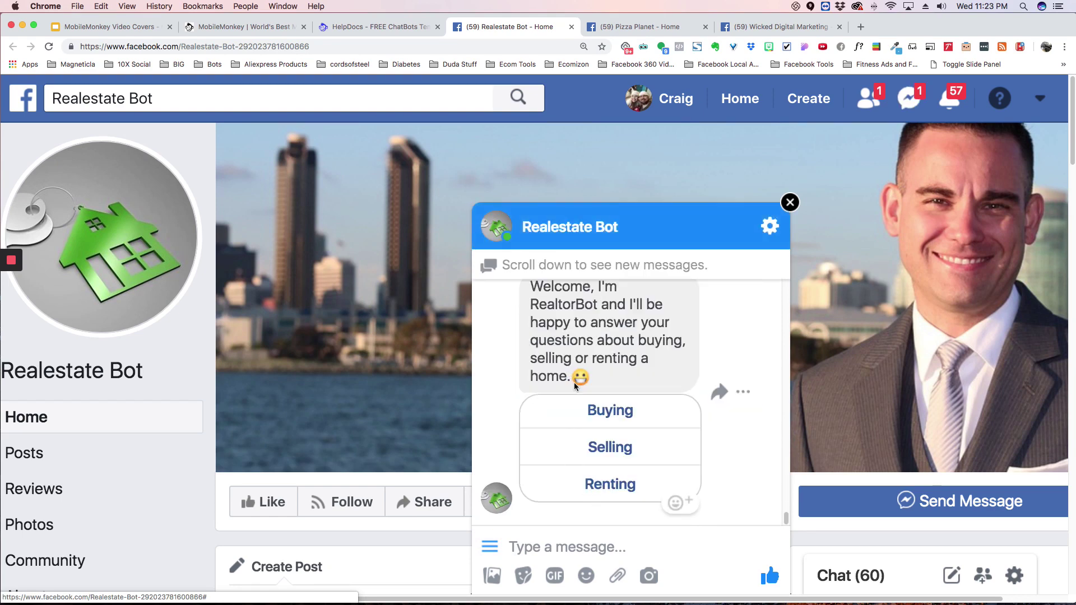
scroll(576, 384, up, 4)
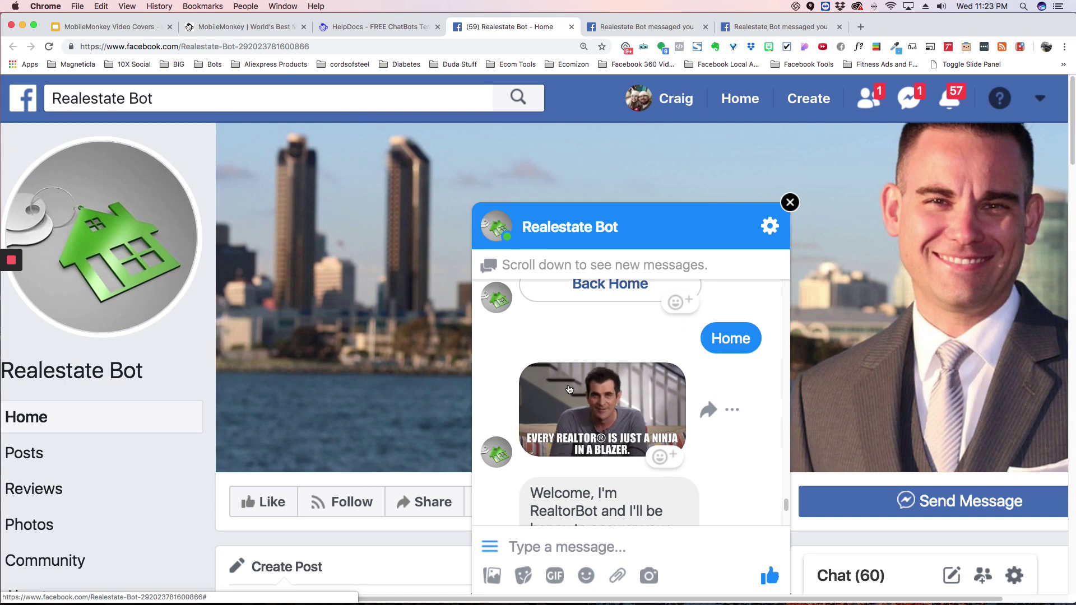
scroll(577, 415, down, 5)
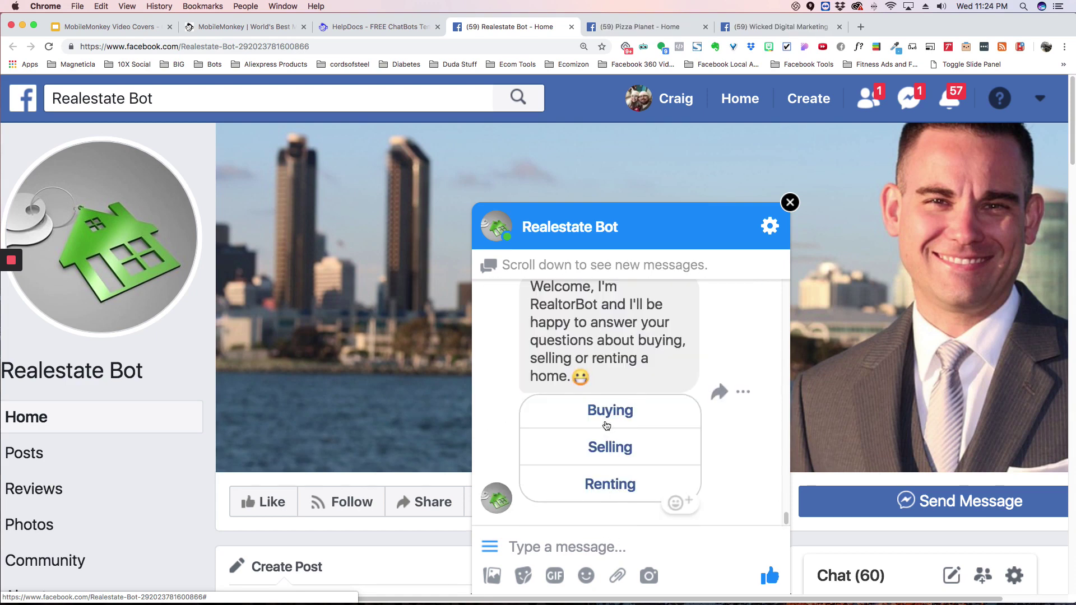
click(609, 448)
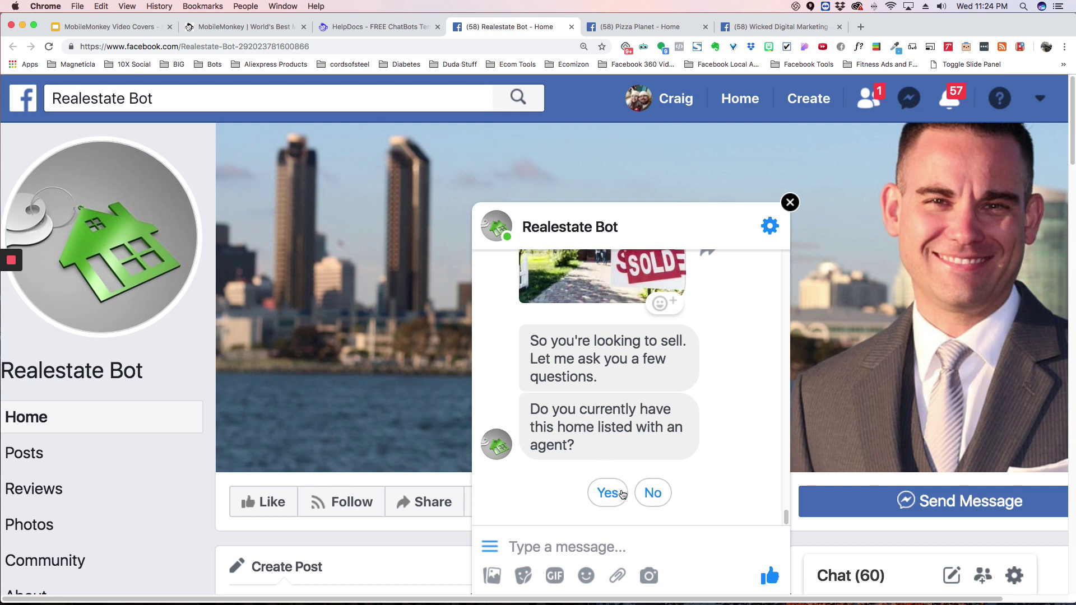
- Answer Yes and 90 Days, then send an address to the Realestate Bot
click(608, 493)
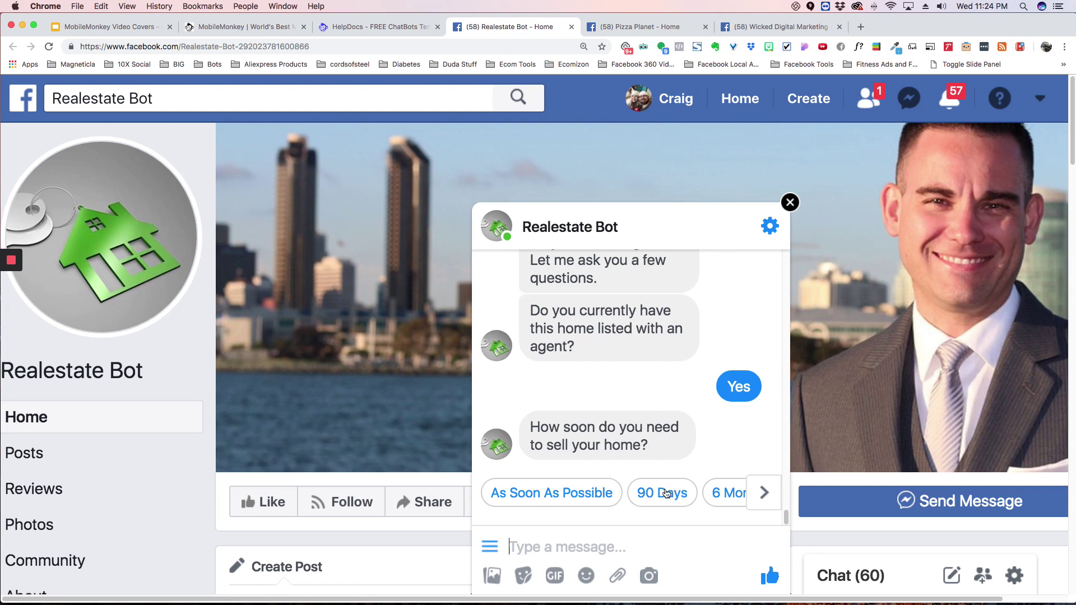
click(664, 493)
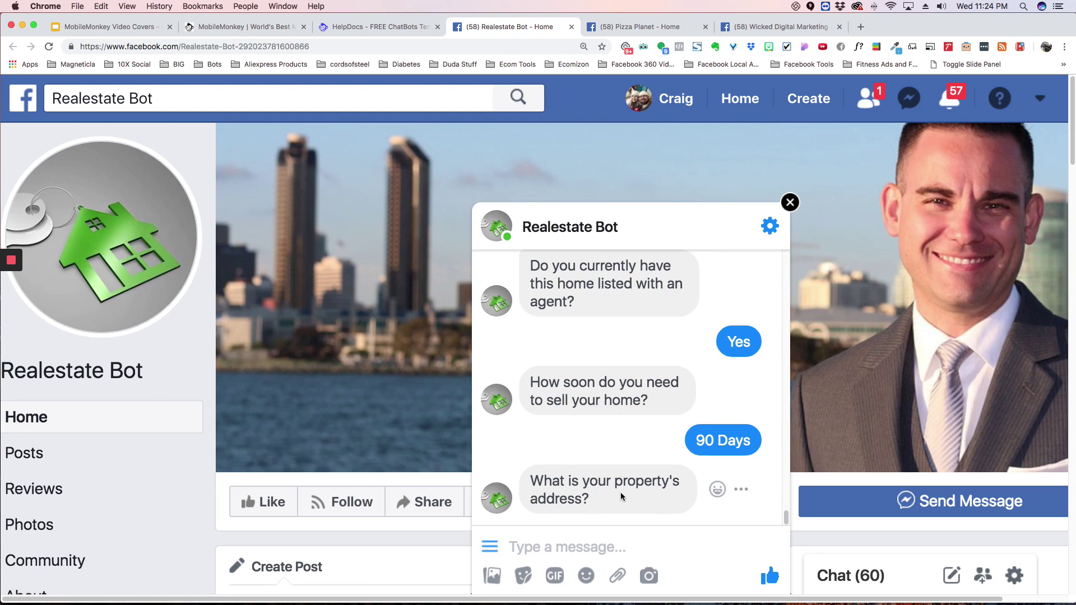
click(544, 536)
text(addre)
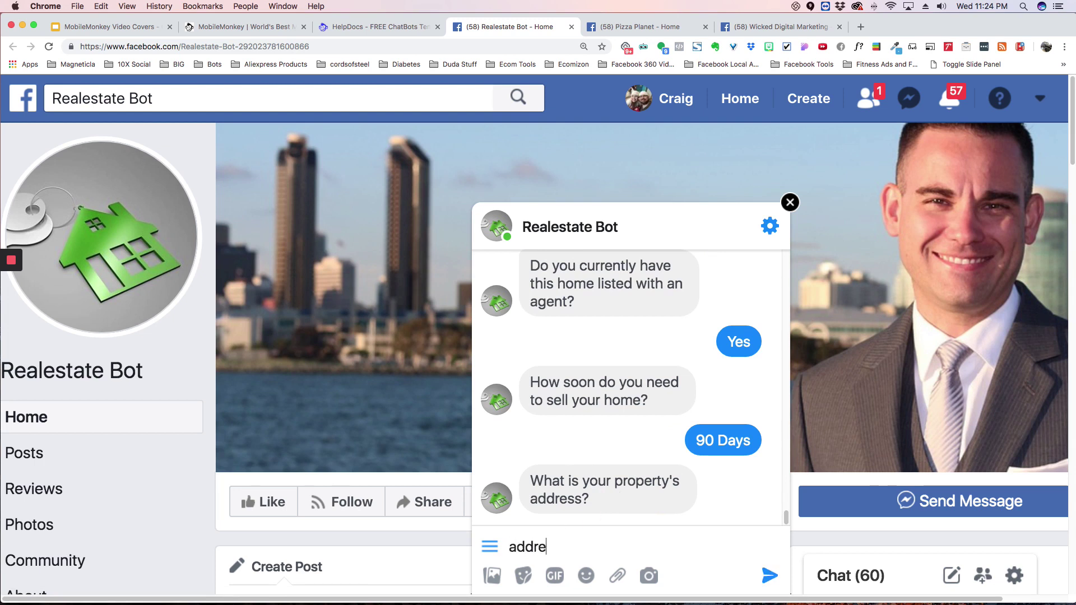
text(s)
key(Return)
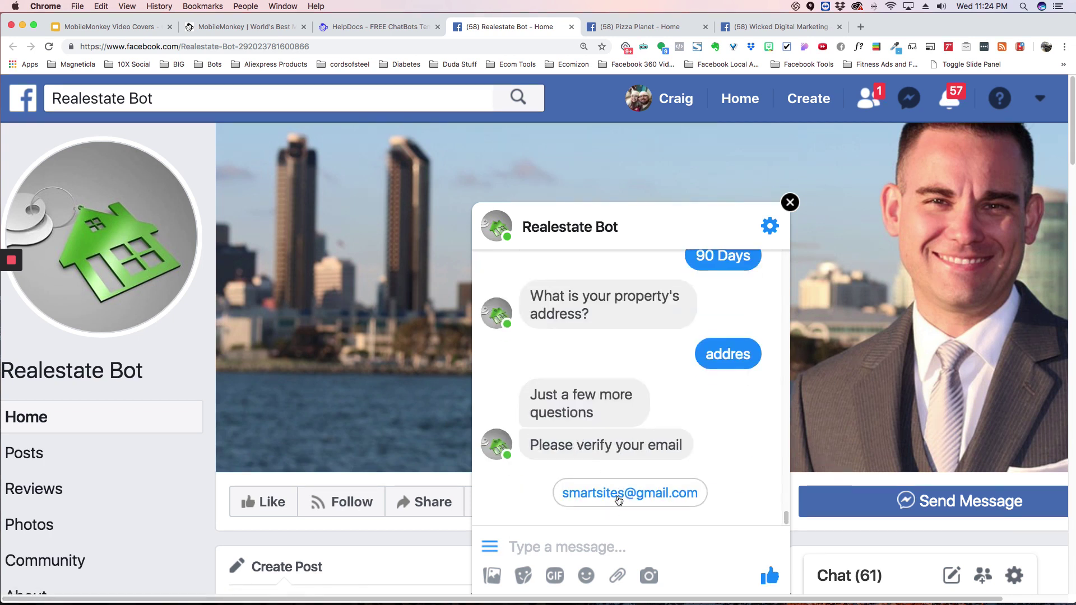
- Submit the suggested email and phone number to finish the selling survey
click(617, 493)
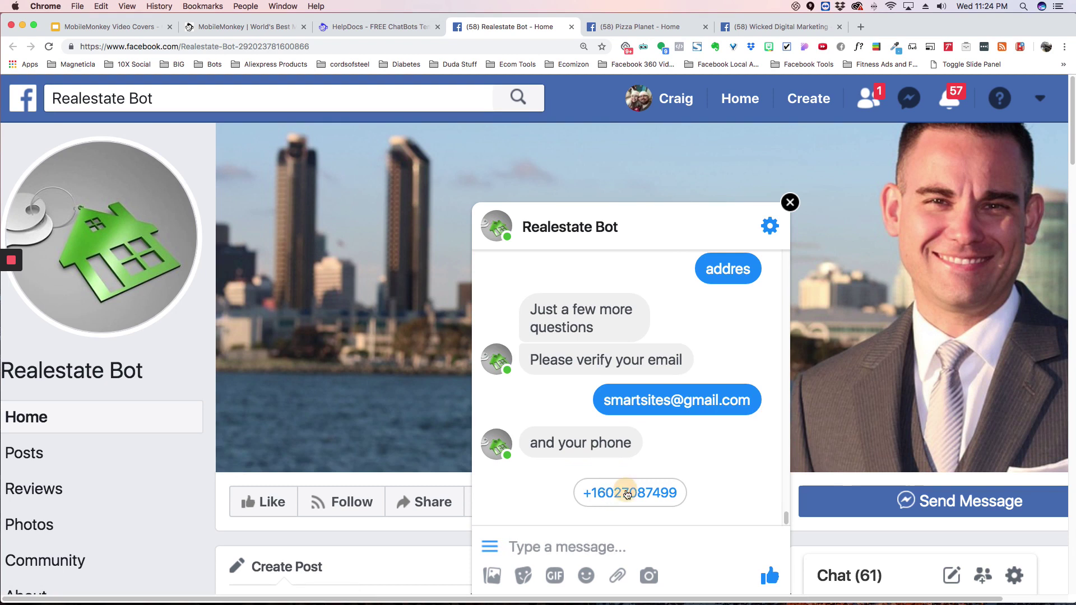
click(620, 493)
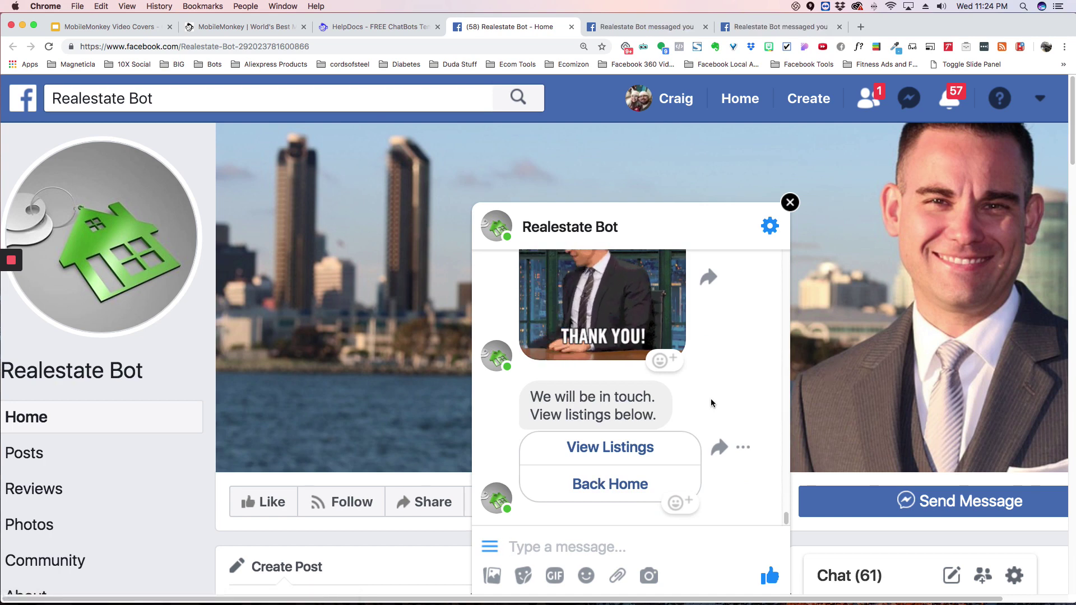
scroll(714, 394, up, 3)
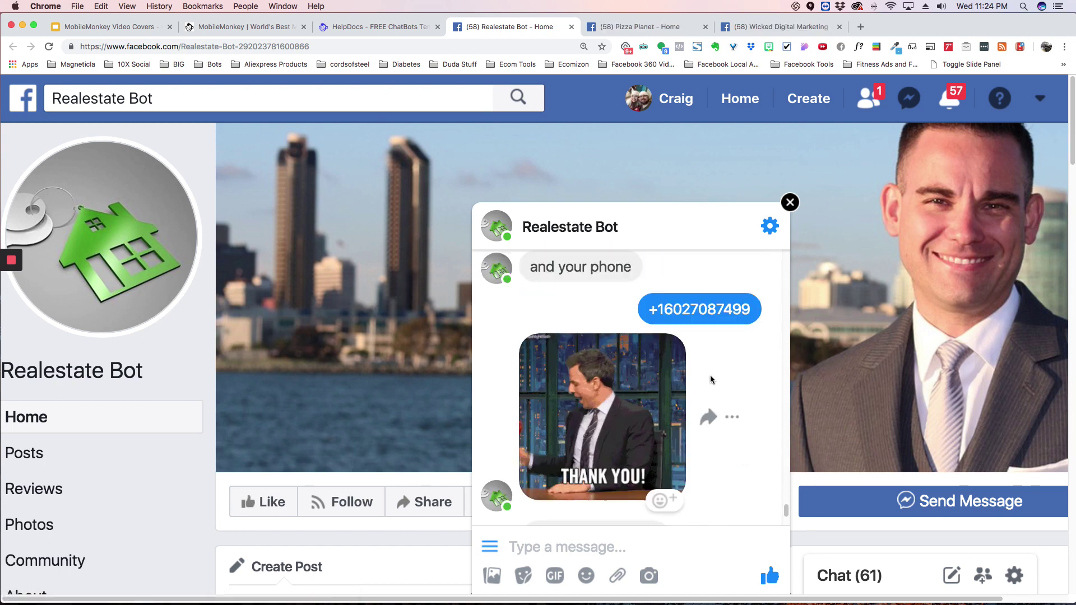
scroll(632, 409, down, 2)
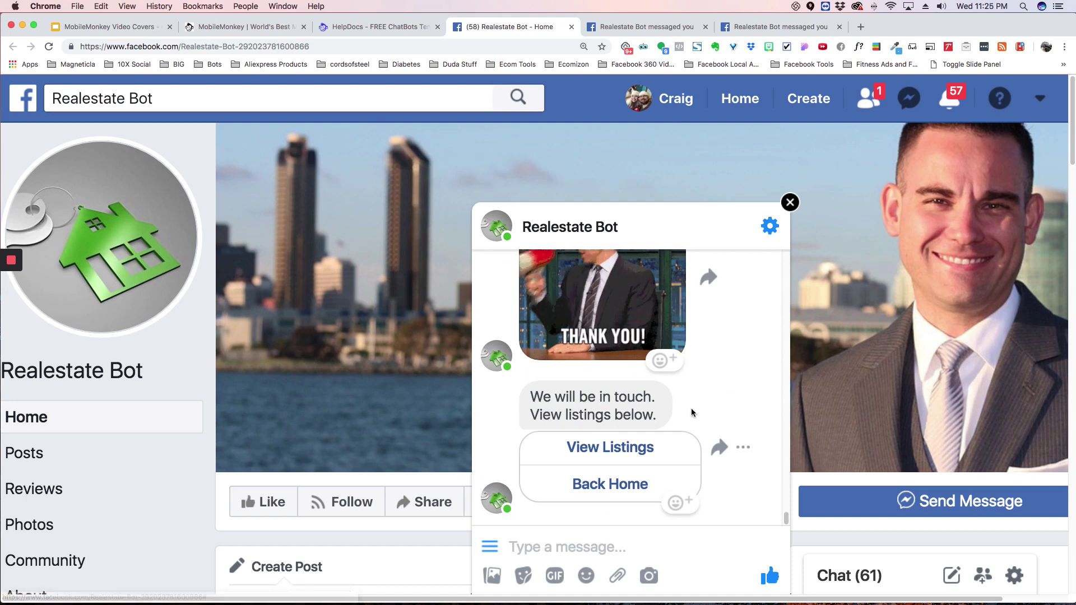
scroll(658, 390, up, 4)
scroll(658, 391, down, 4)
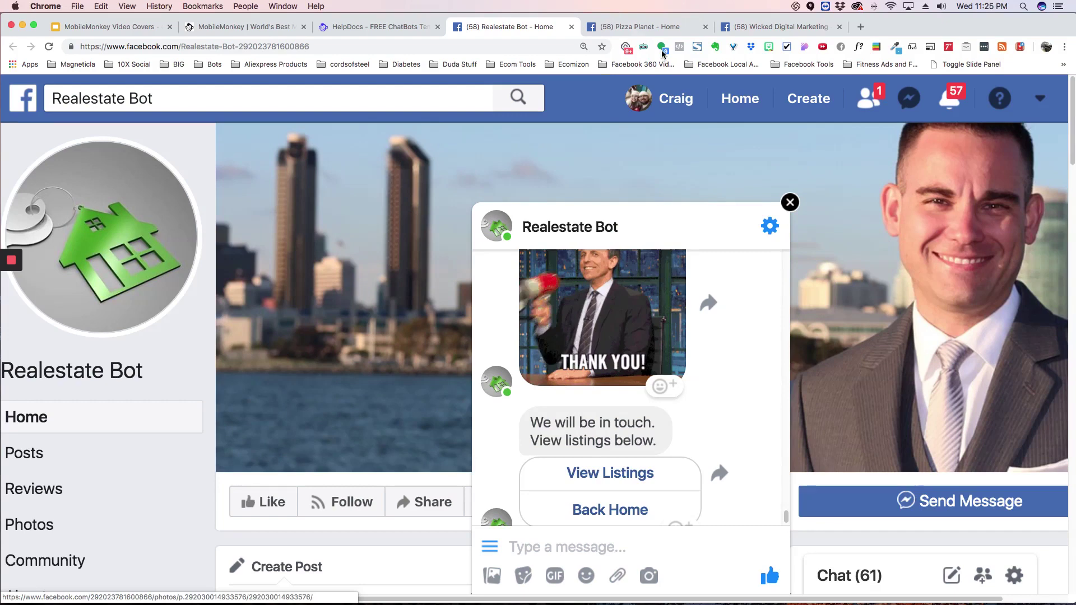
- Restart the Pizza Planet chat from Home and browse the carousel to Book A Table
click(650, 28)
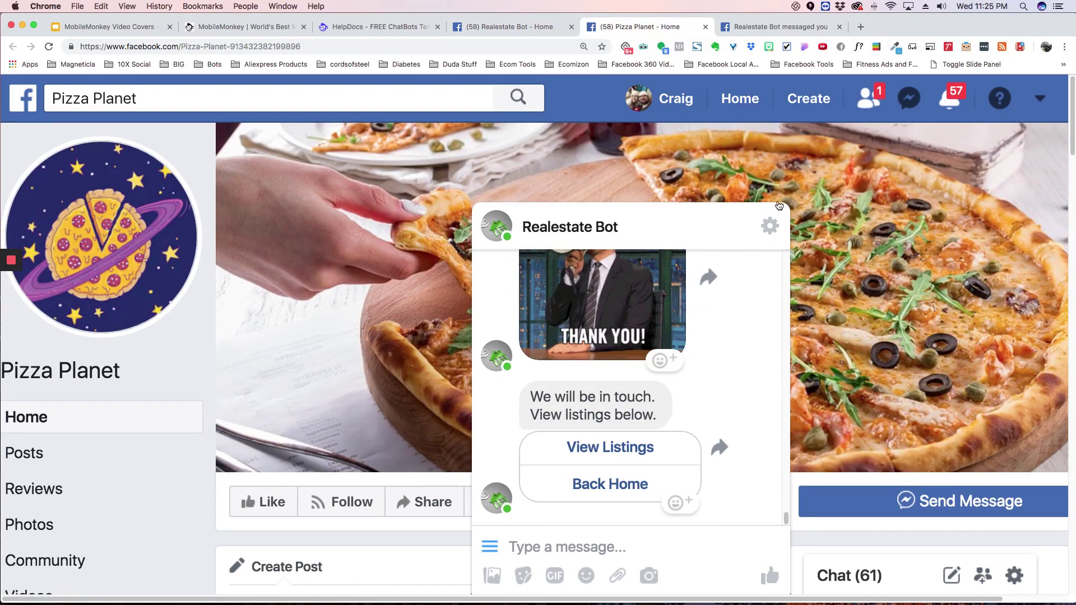
click(787, 202)
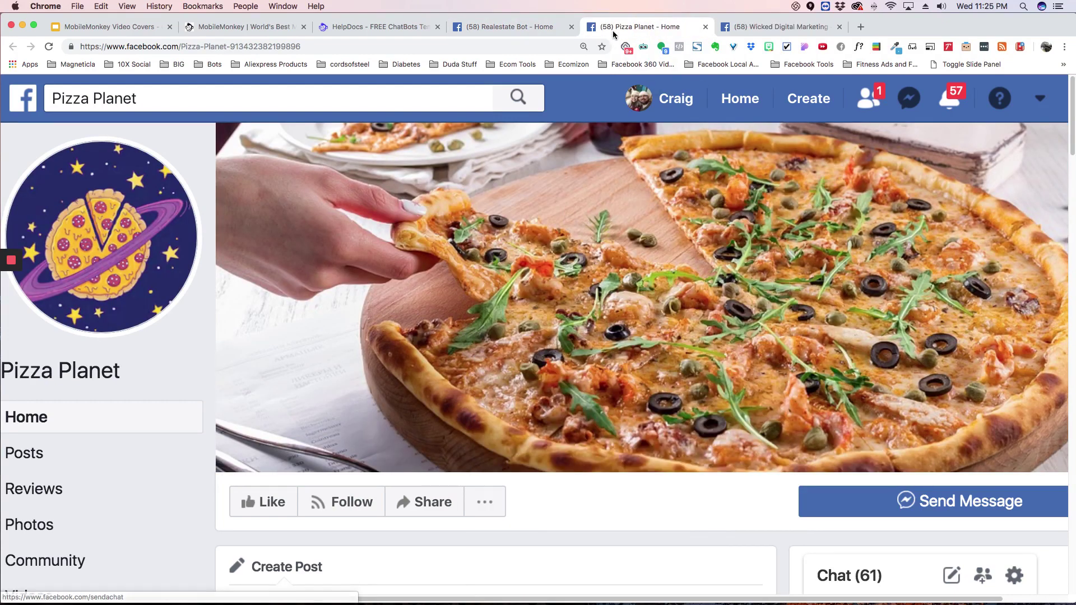
click(958, 502)
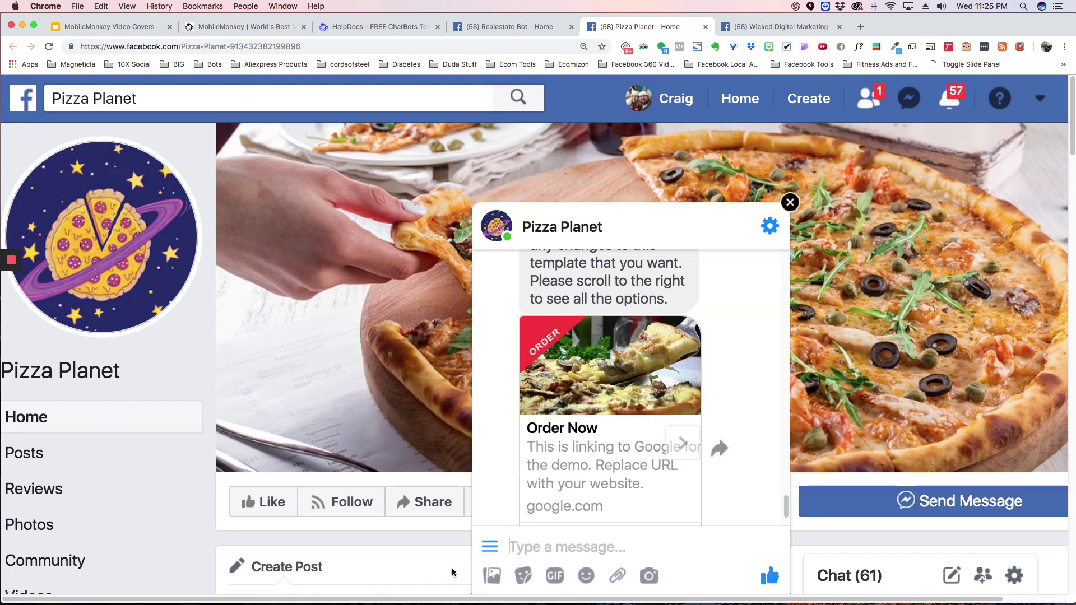
click(489, 546)
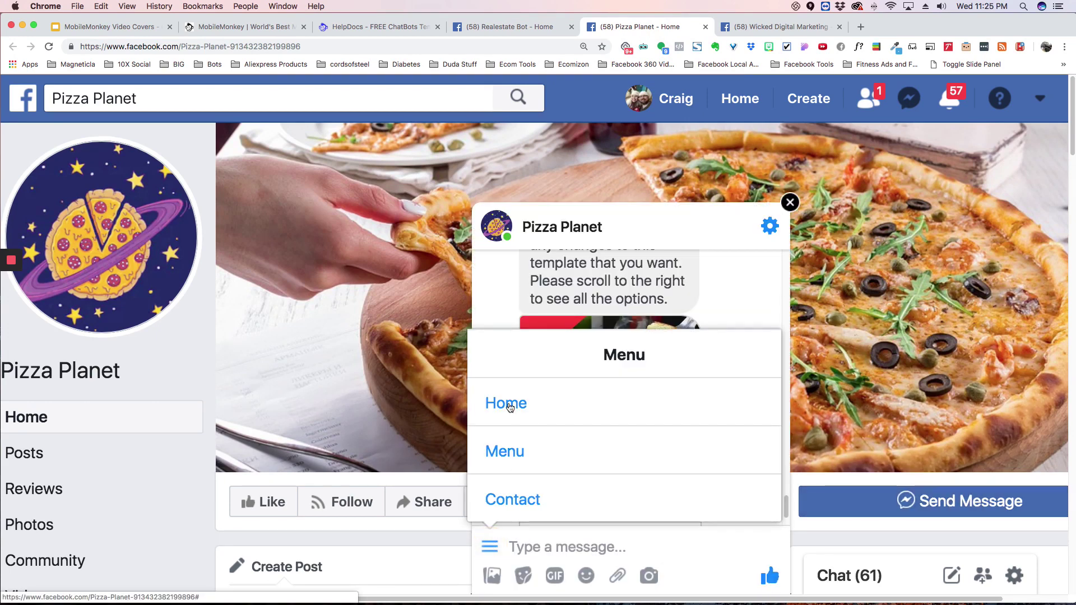
click(507, 403)
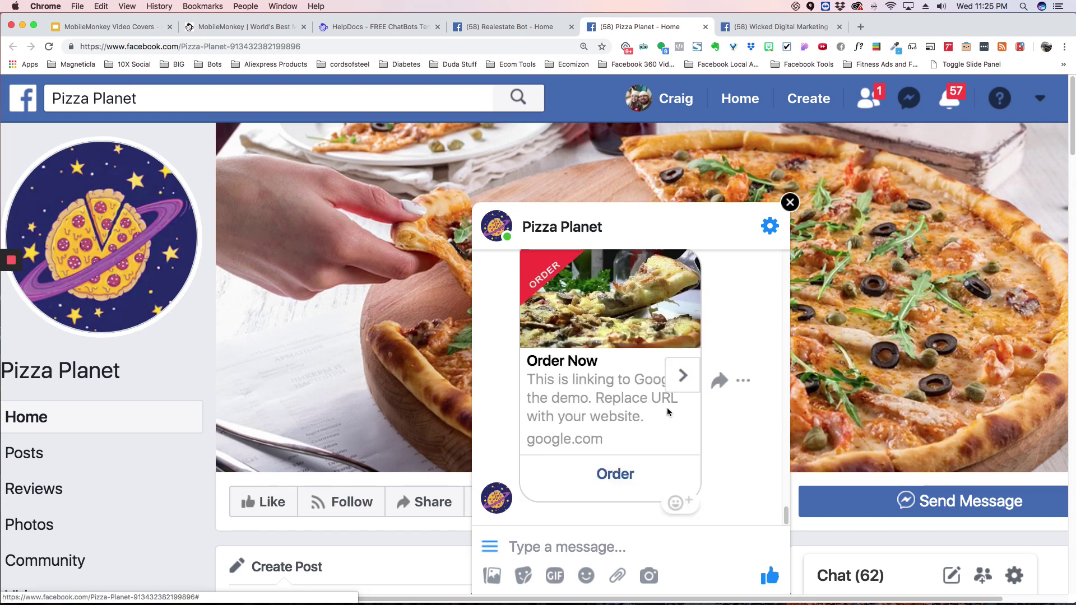
click(681, 375)
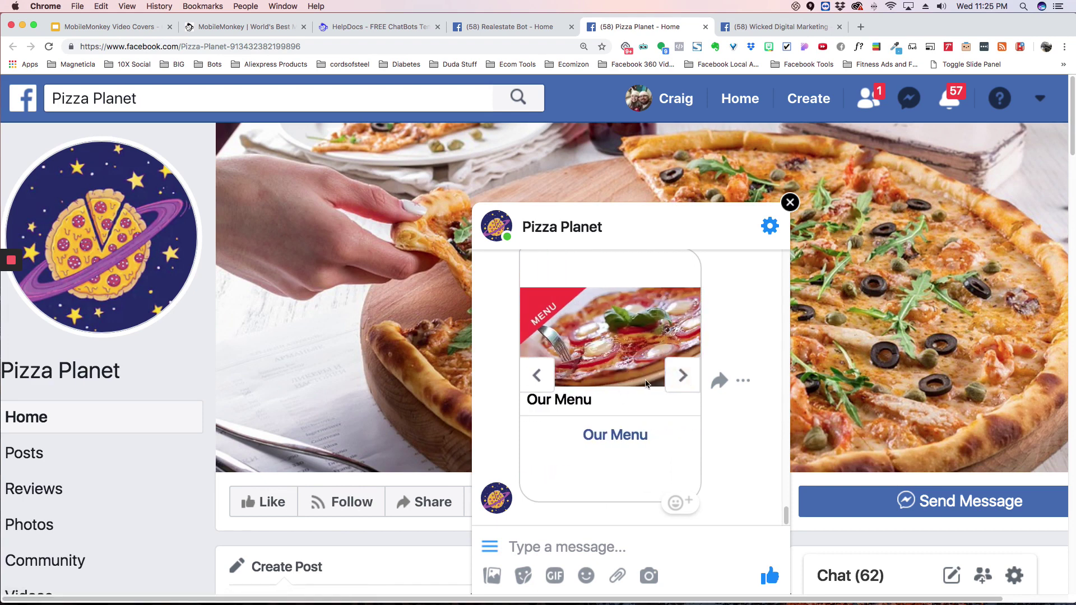
click(682, 375)
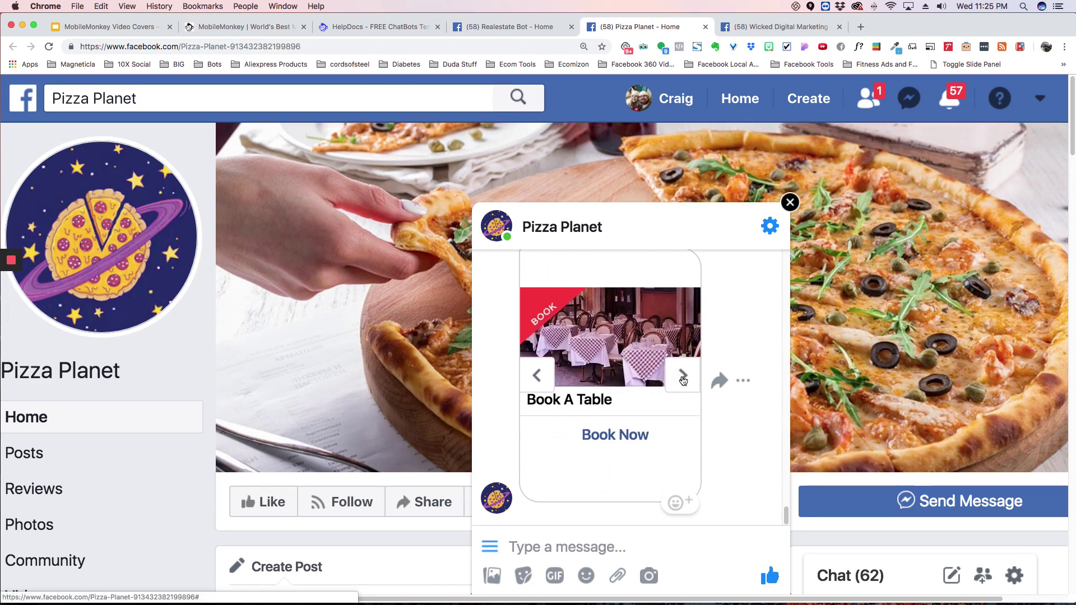
- Book a Pizza Planet table for Tuesday at 5pm, sending the suggested email and phone
click(616, 435)
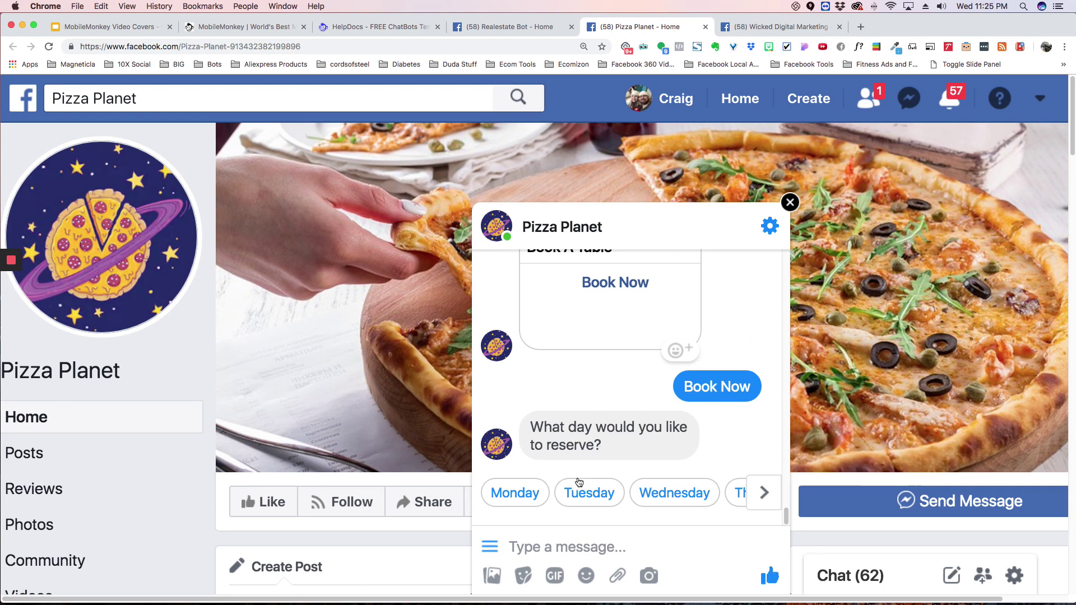
click(585, 493)
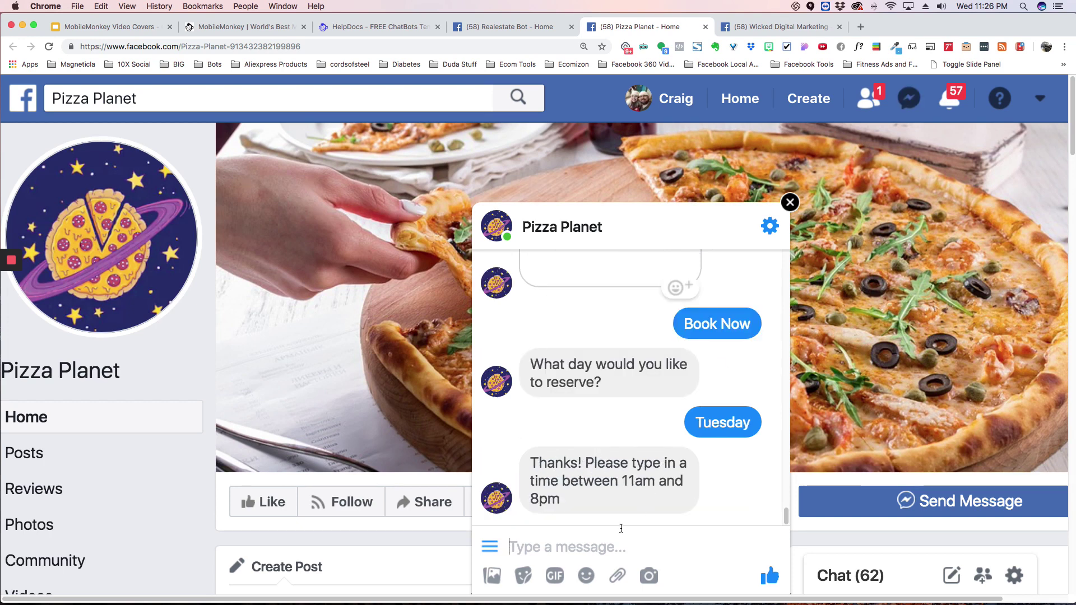
text(5p)
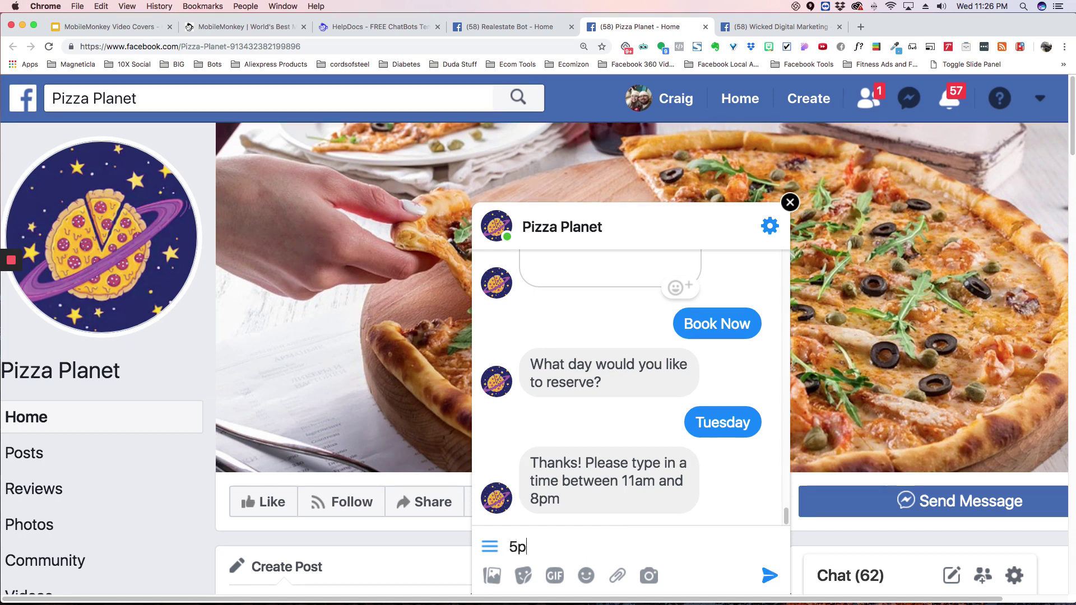
text(m)
key(Return)
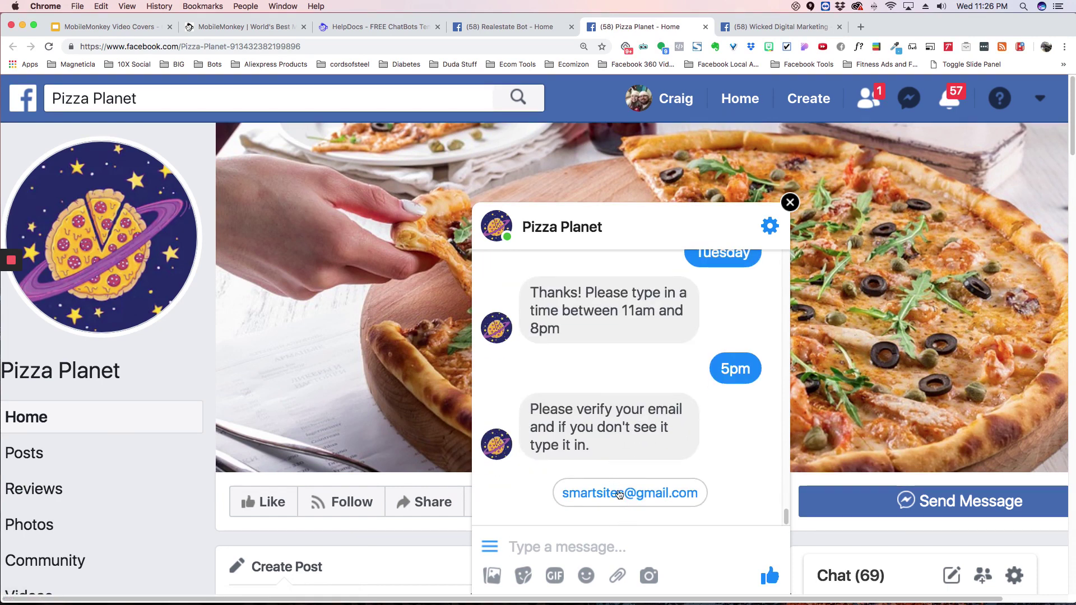
click(616, 491)
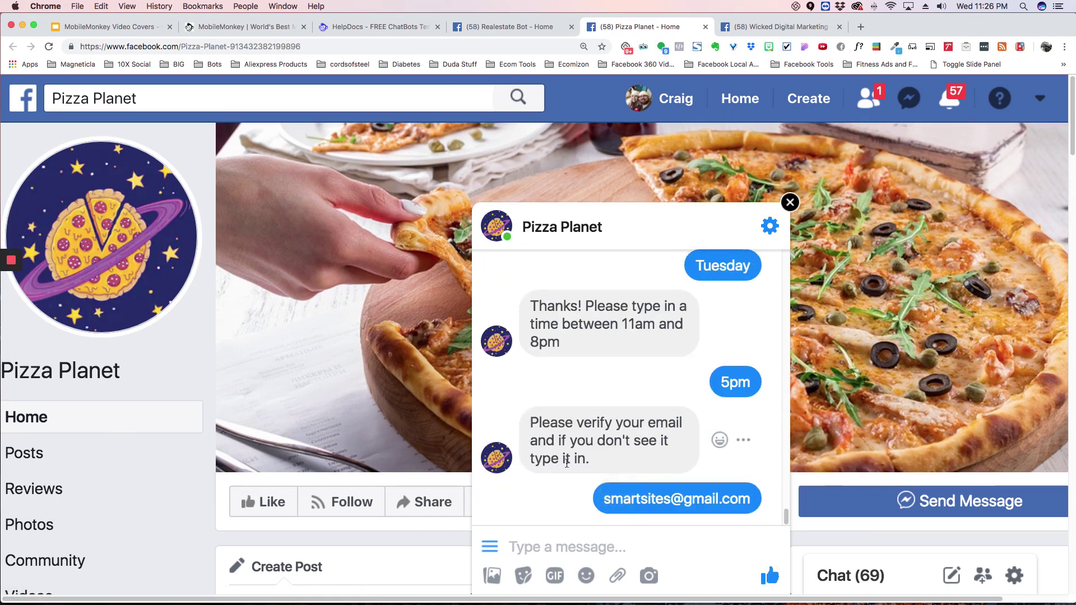
click(633, 495)
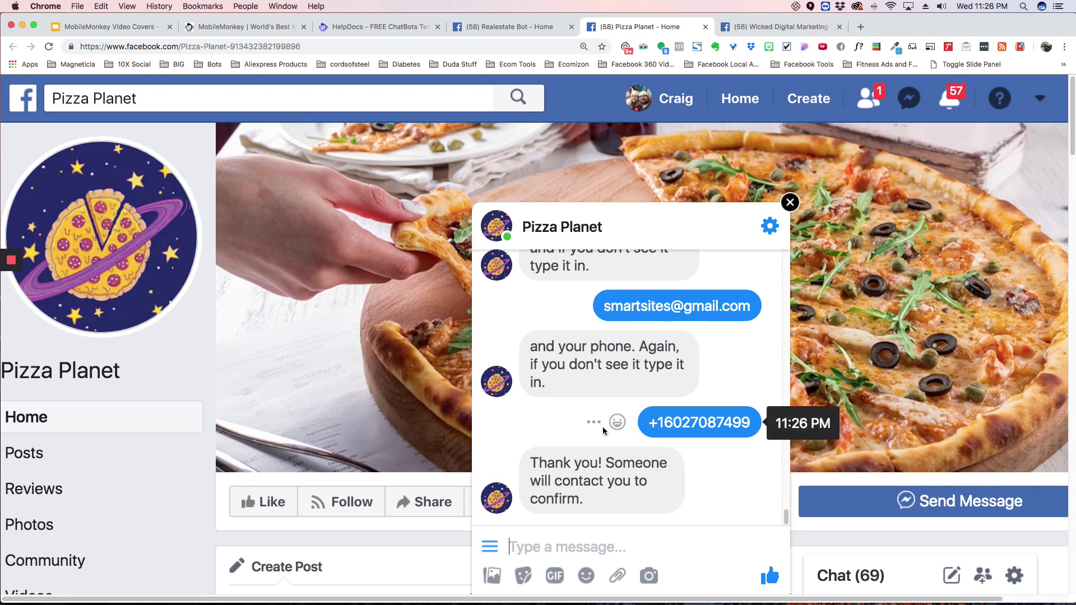
- On the Wicked Digital Marketing page, restart Pizza Planet, pick Pizza from Our Menu, browse to Spinach
click(765, 27)
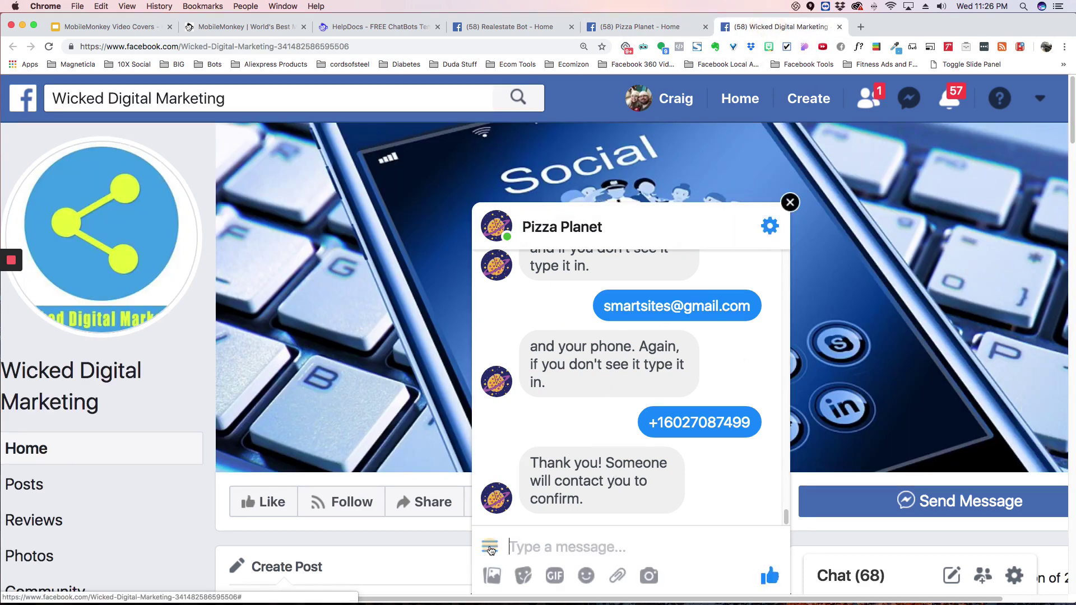
click(489, 546)
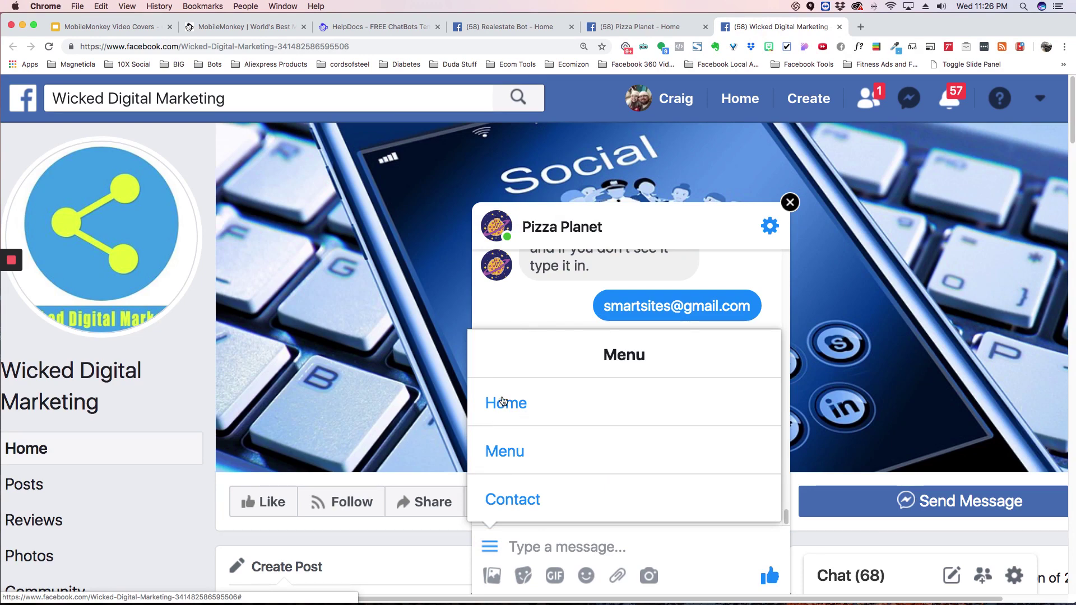
click(502, 401)
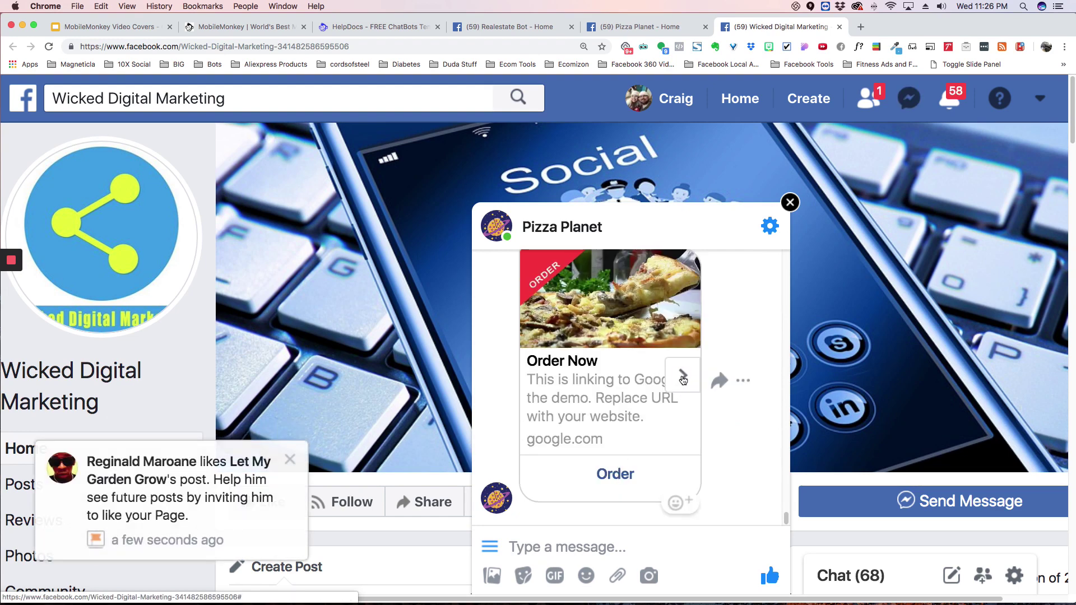
click(682, 376)
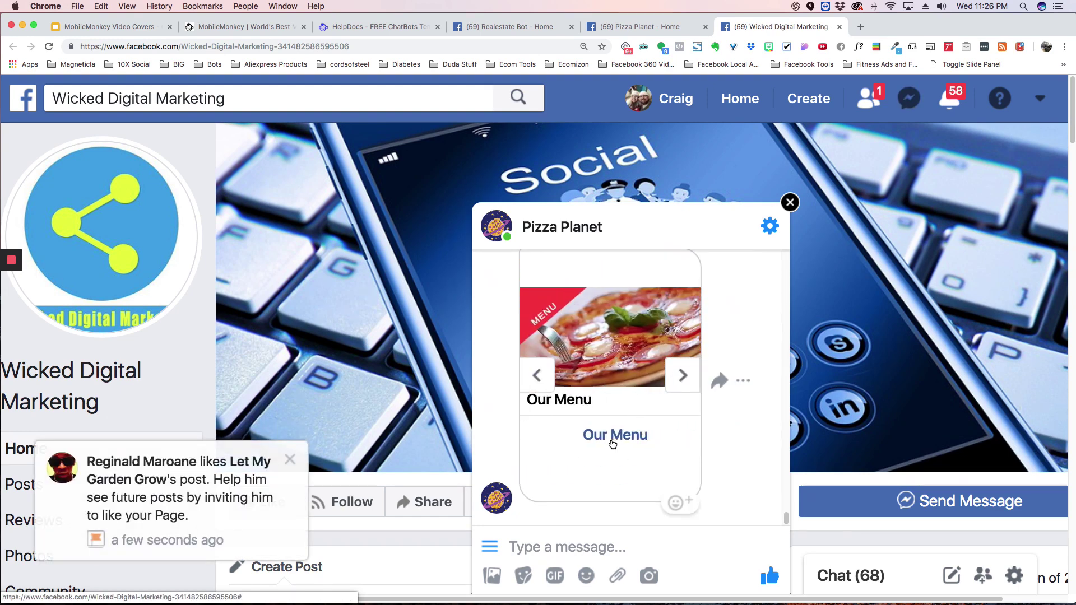
click(612, 434)
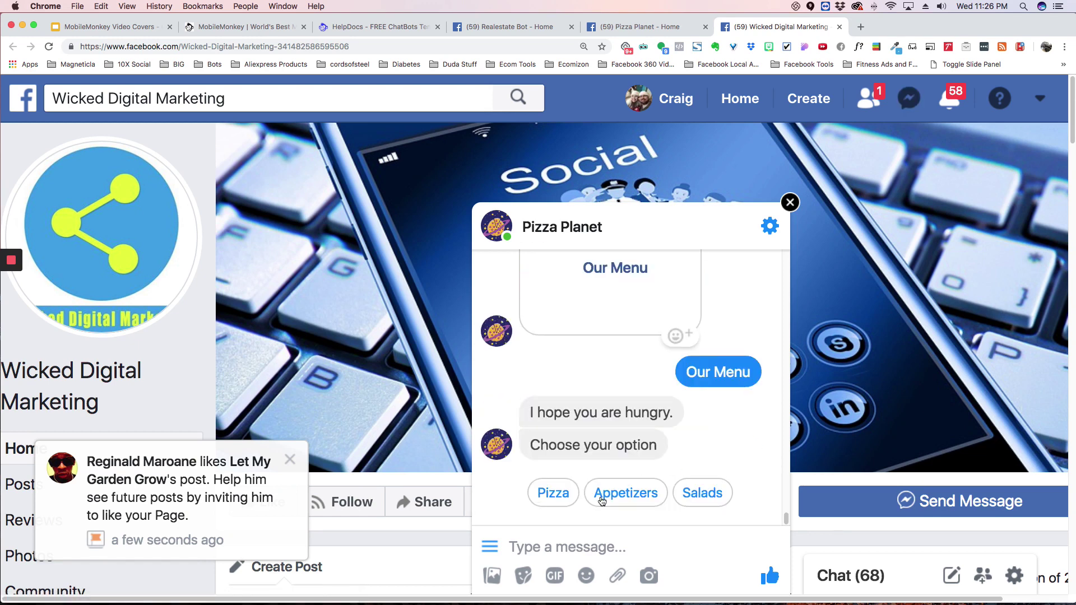
click(551, 494)
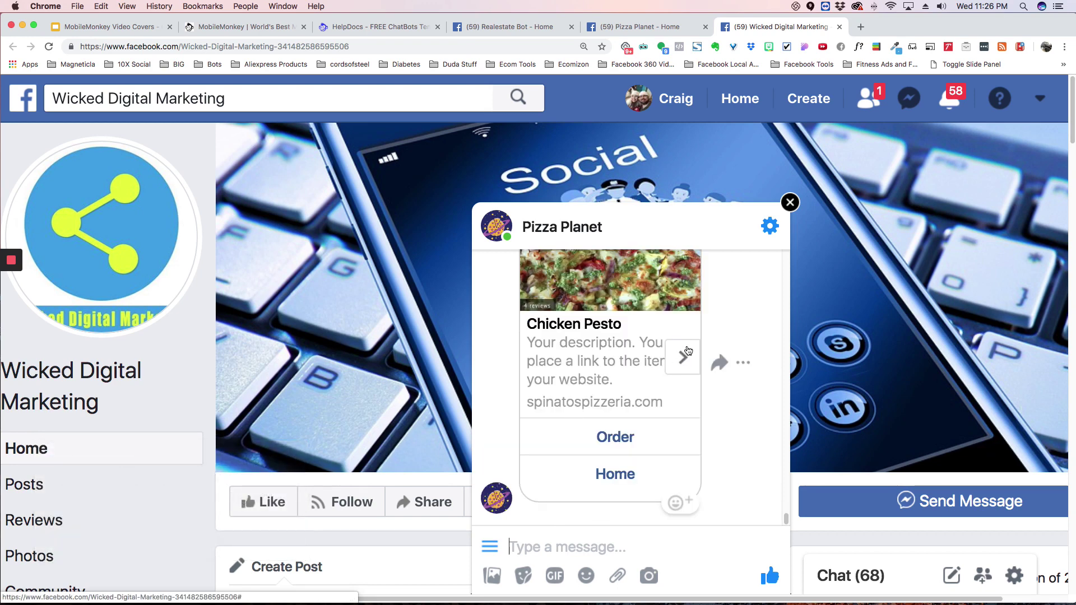
click(682, 358)
click(682, 358)
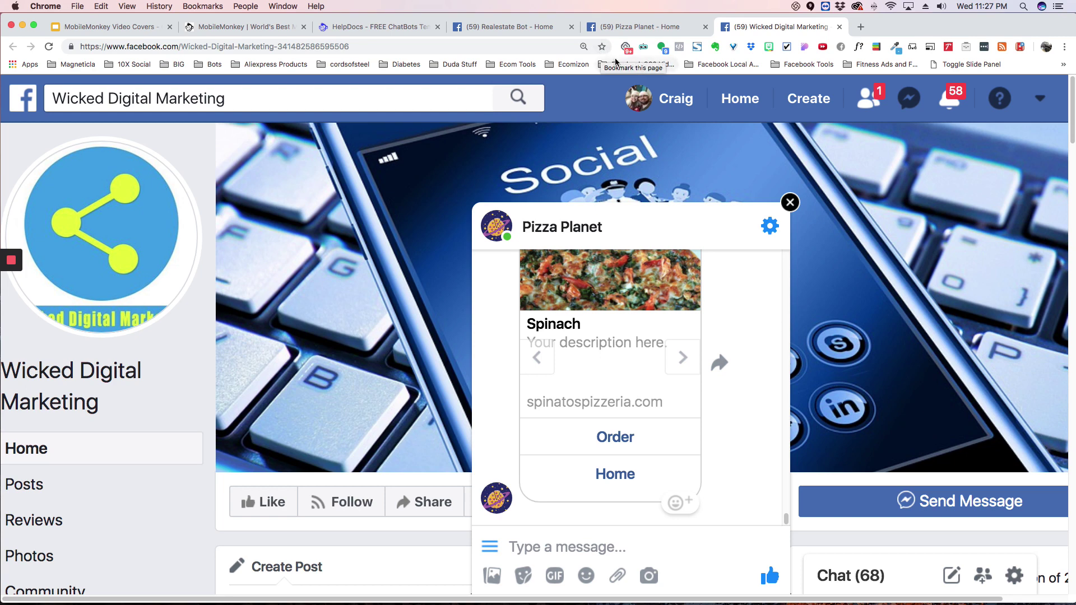
- Expand the More Chatbots (Advanced) list on the MobileMonkey dashboard to show all five bots
click(244, 28)
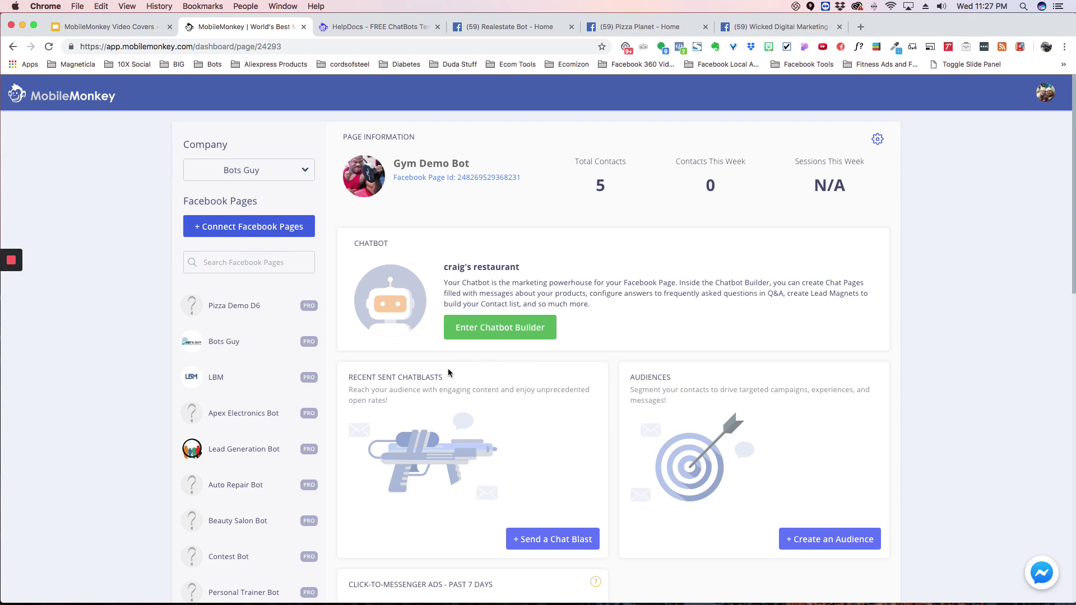
scroll(448, 368, down, 3)
scroll(448, 368, down, 3)
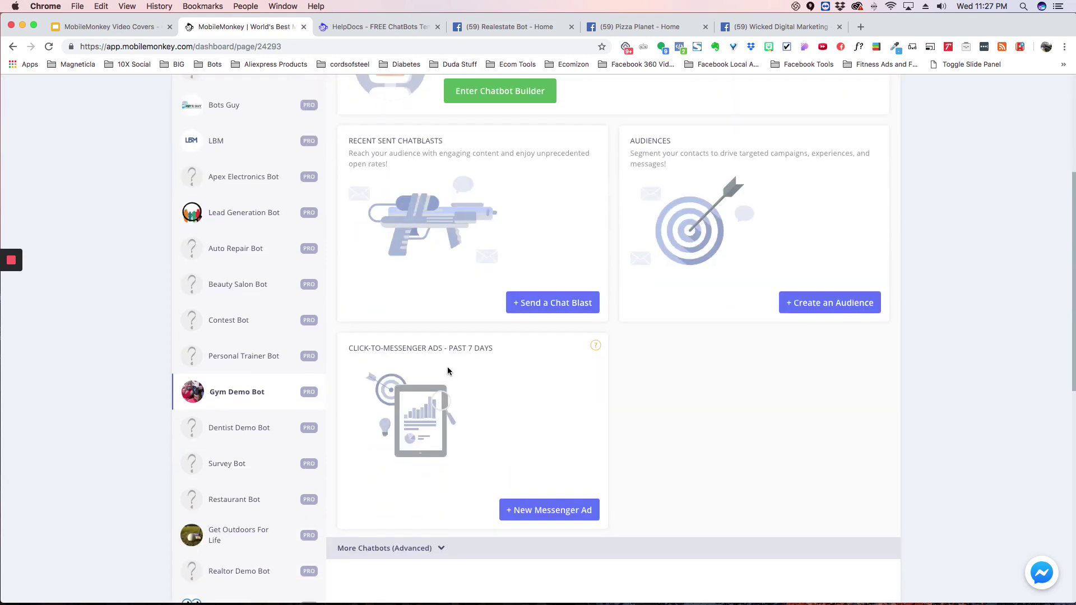
scroll(447, 366, down, 3)
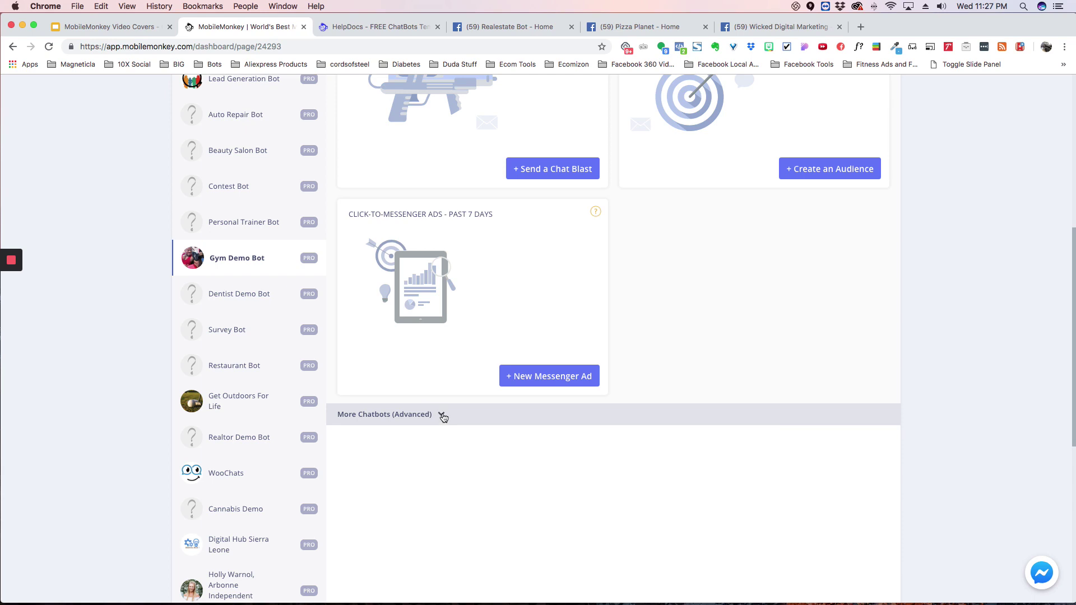
click(443, 416)
scroll(448, 409, down, 3)
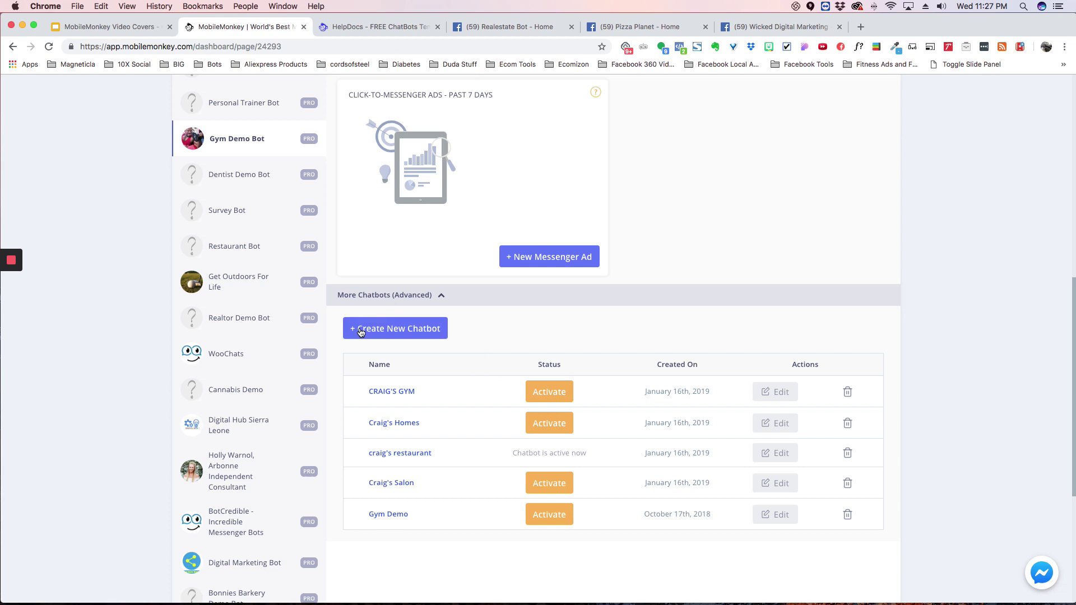
- Create a bot named Craig's Salon 2 from the Beauty Salon Template
click(405, 332)
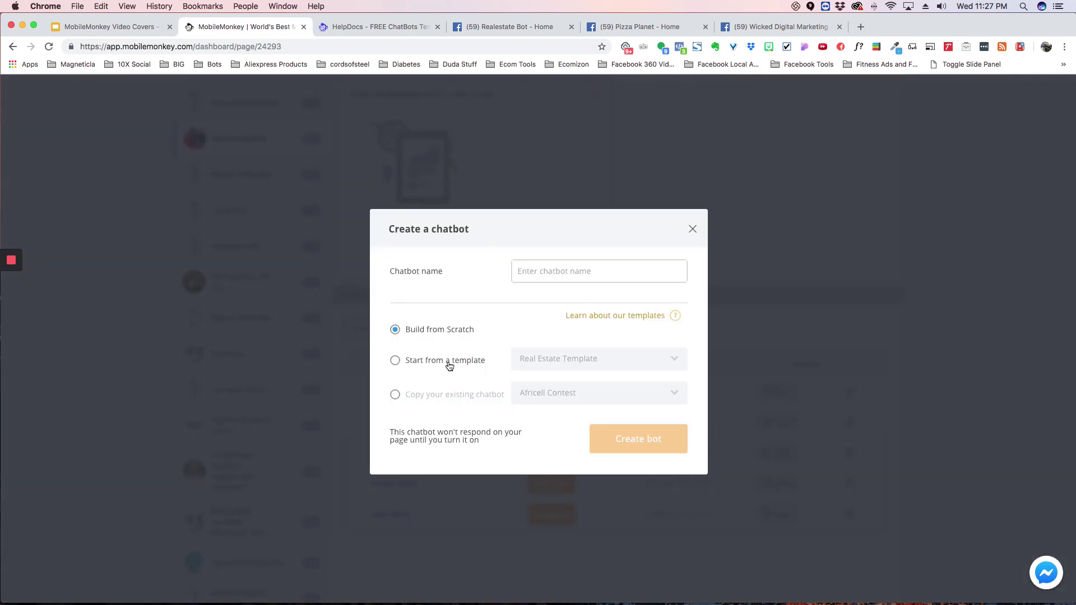
click(532, 271)
text(C)
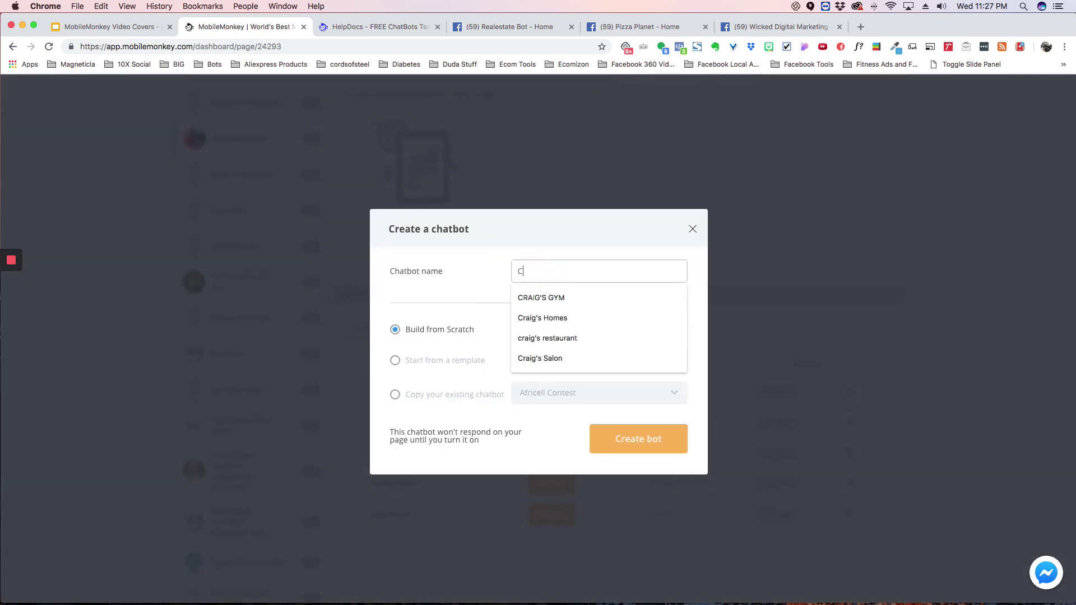
text(raig's Salon 2)
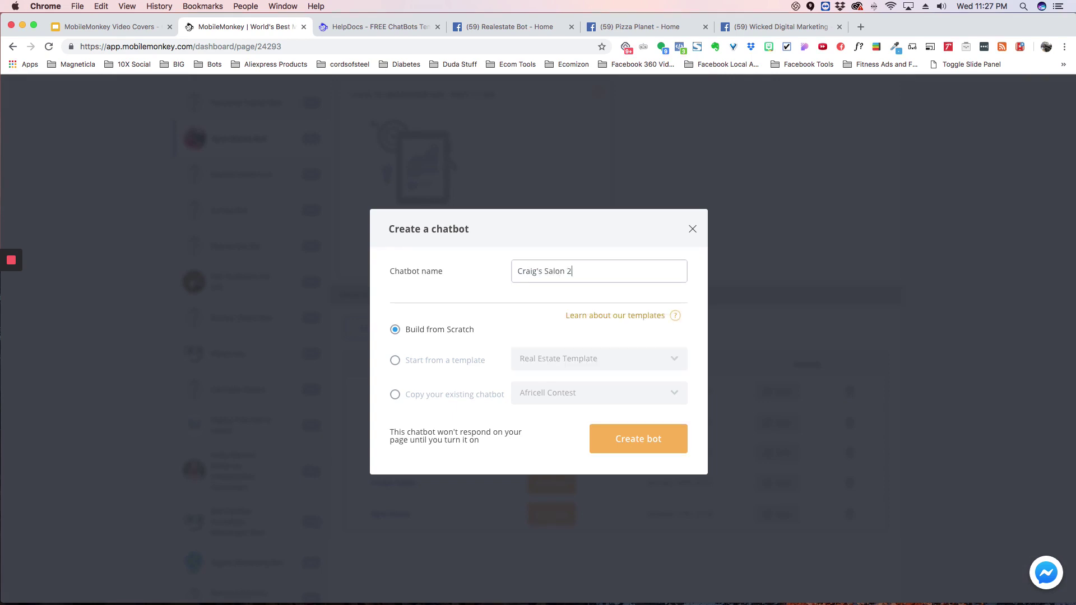
click(395, 360)
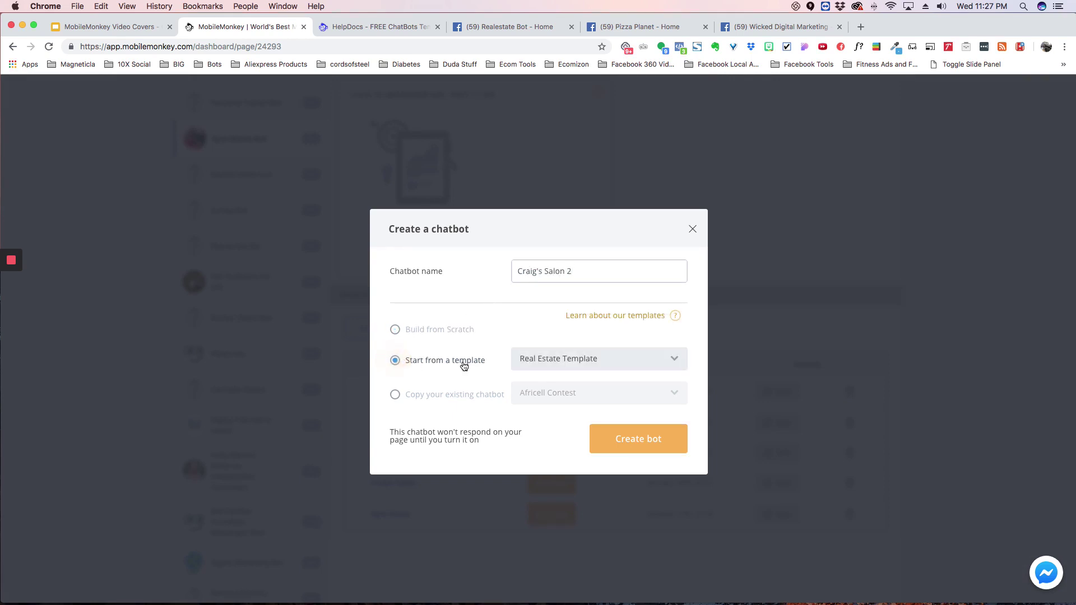
click(640, 361)
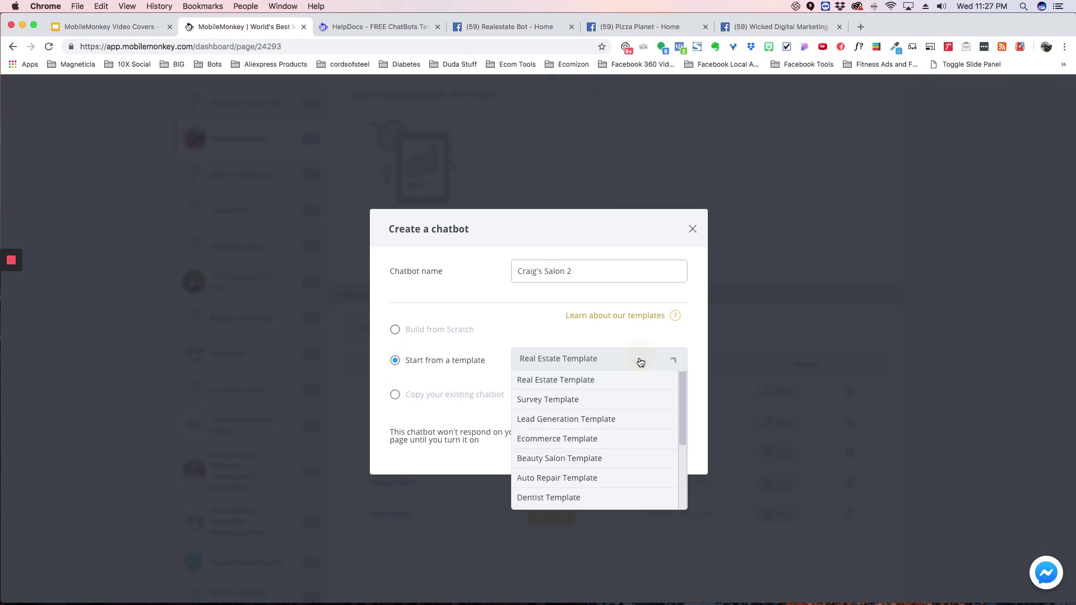
scroll(578, 424, down, 2)
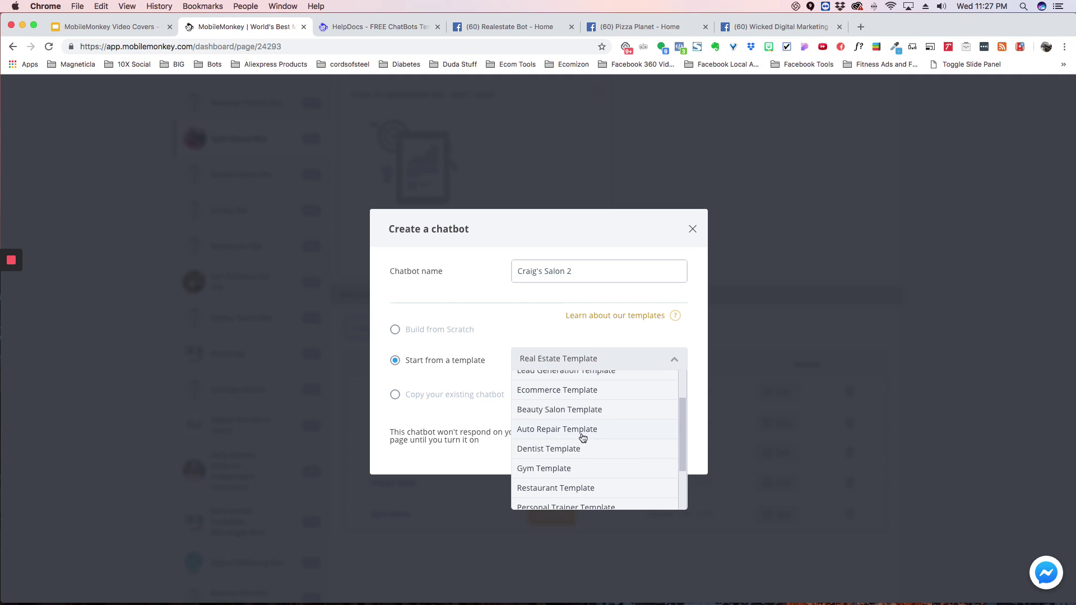
scroll(583, 437, down, 3)
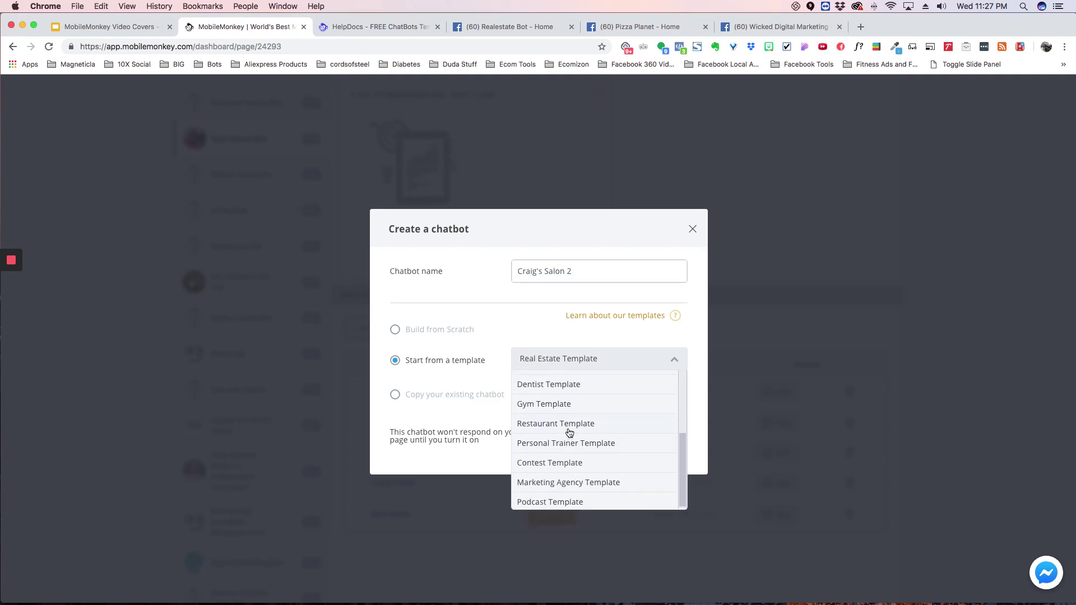
scroll(569, 433, up, 4)
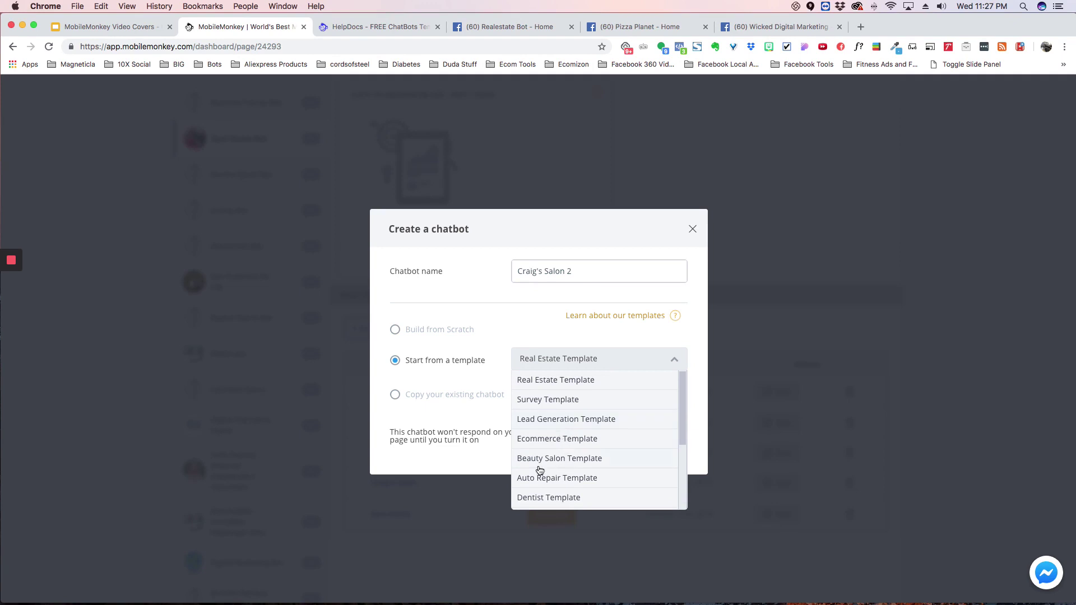
click(557, 458)
click(635, 441)
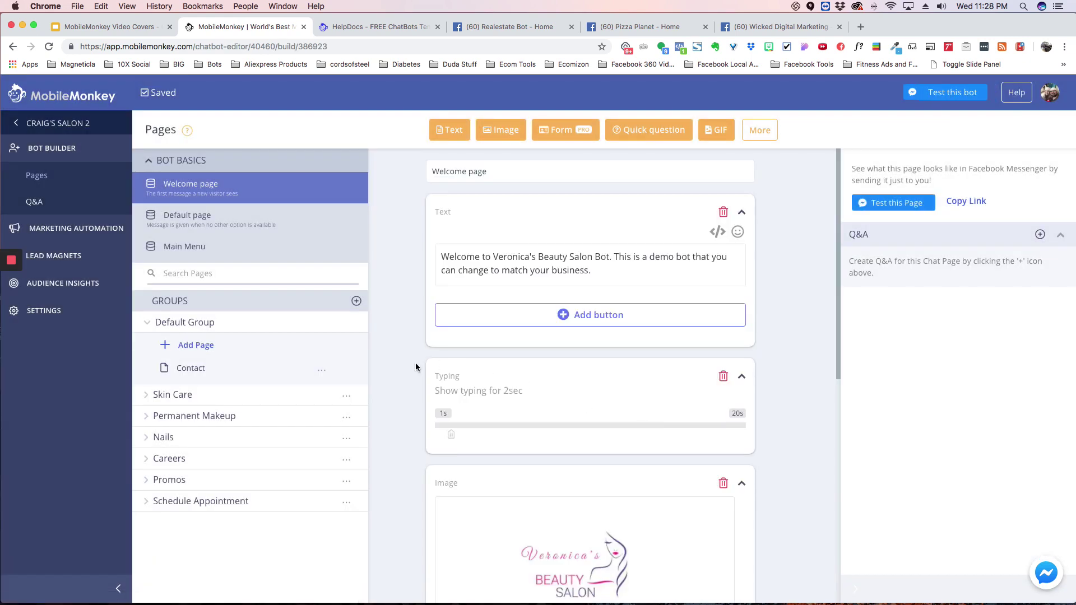
scroll(409, 355, down, 8)
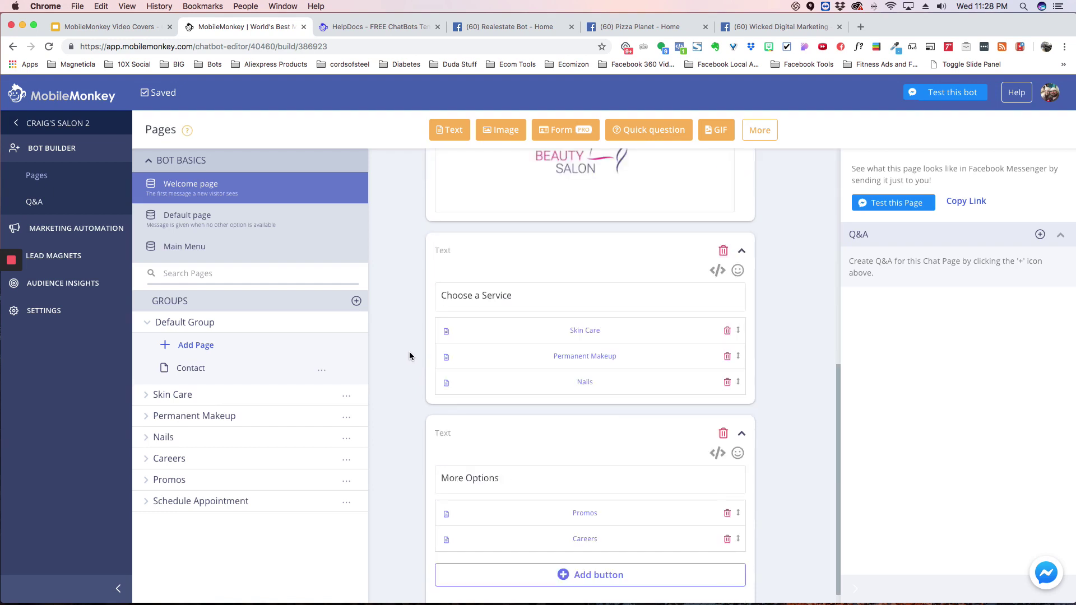
scroll(409, 351, up, 6)
scroll(493, 325, down, 2)
mouse_move(507, 311)
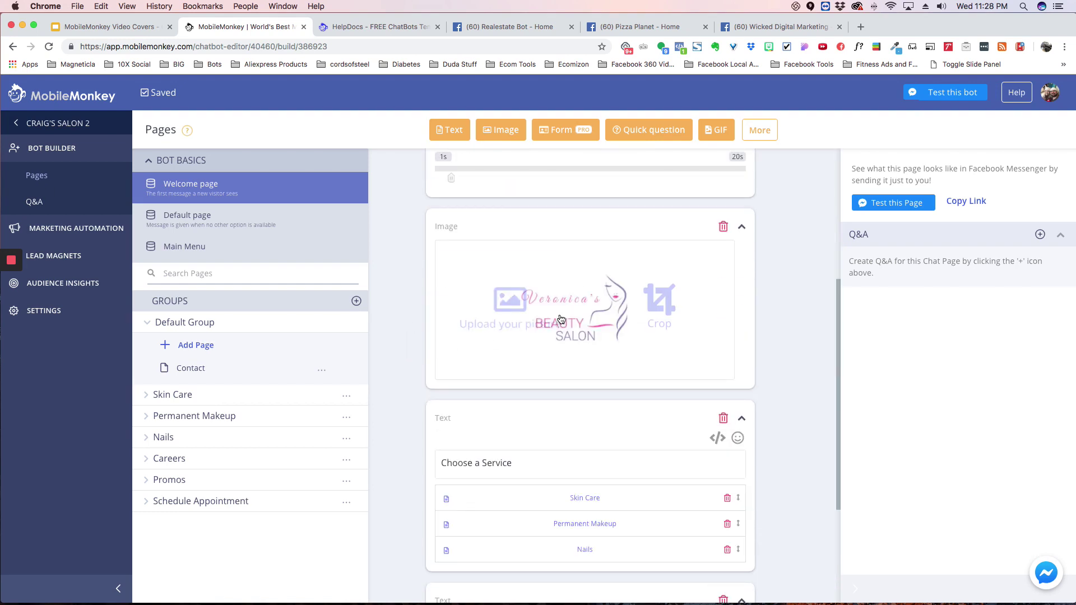
scroll(503, 386, down, 4)
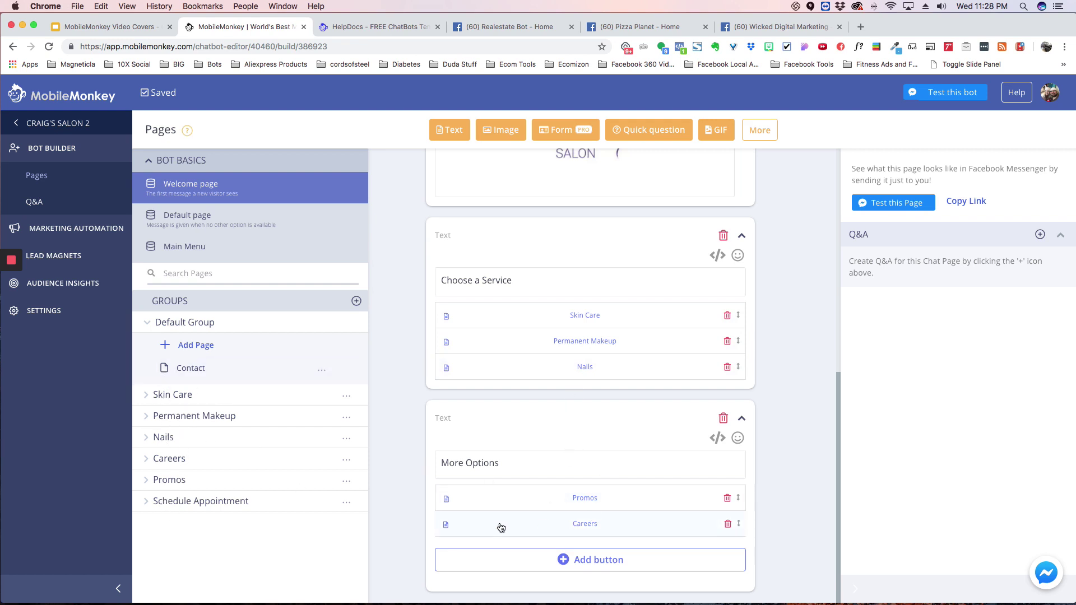
scroll(590, 351, up, 5)
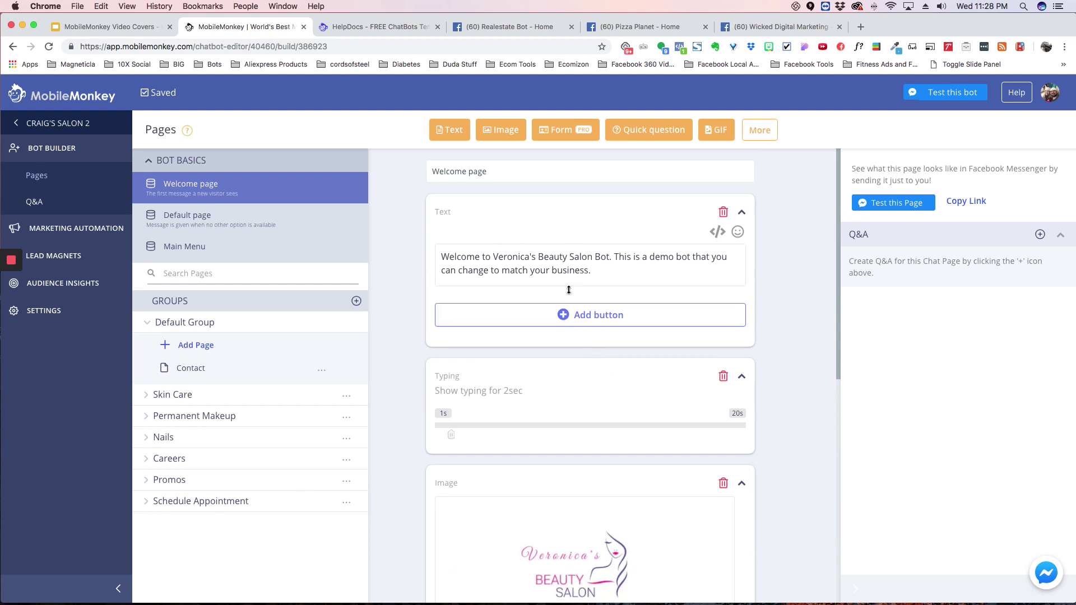
scroll(568, 290, down, 7)
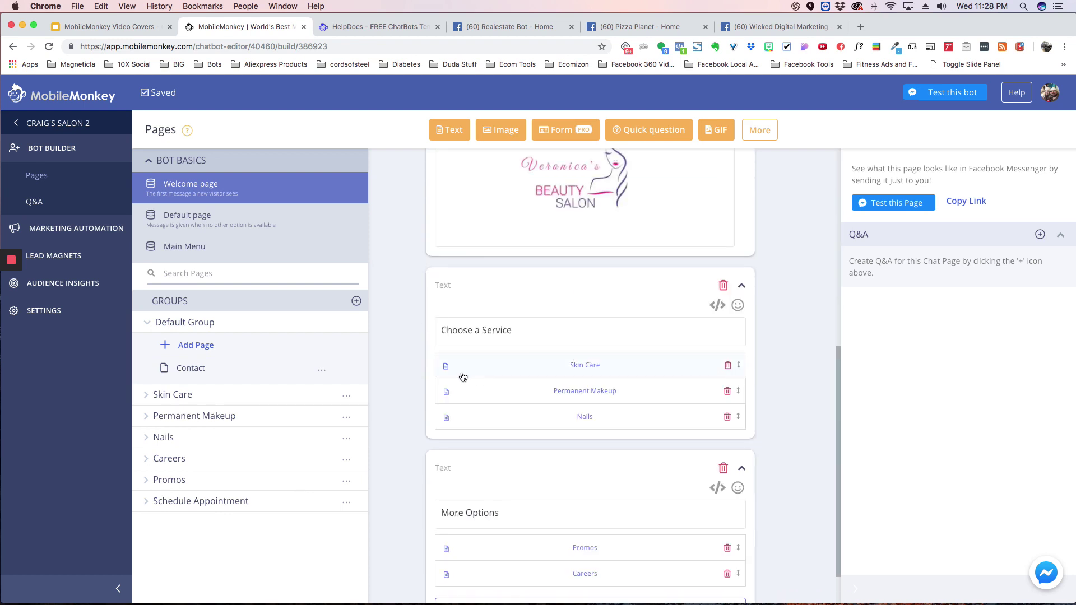
scroll(476, 322, up, 3)
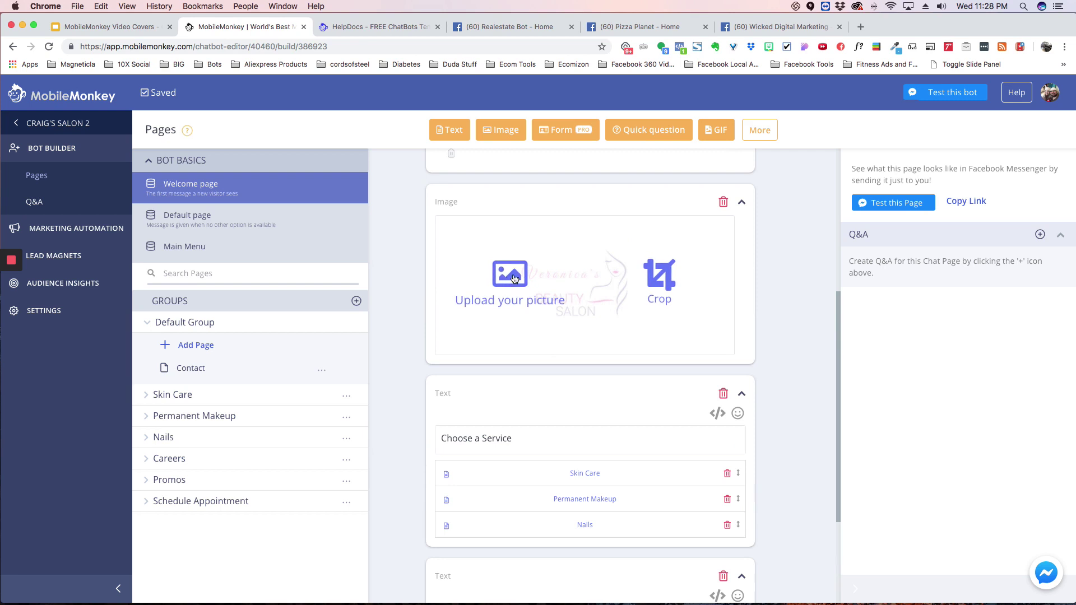
scroll(409, 311, up, 5)
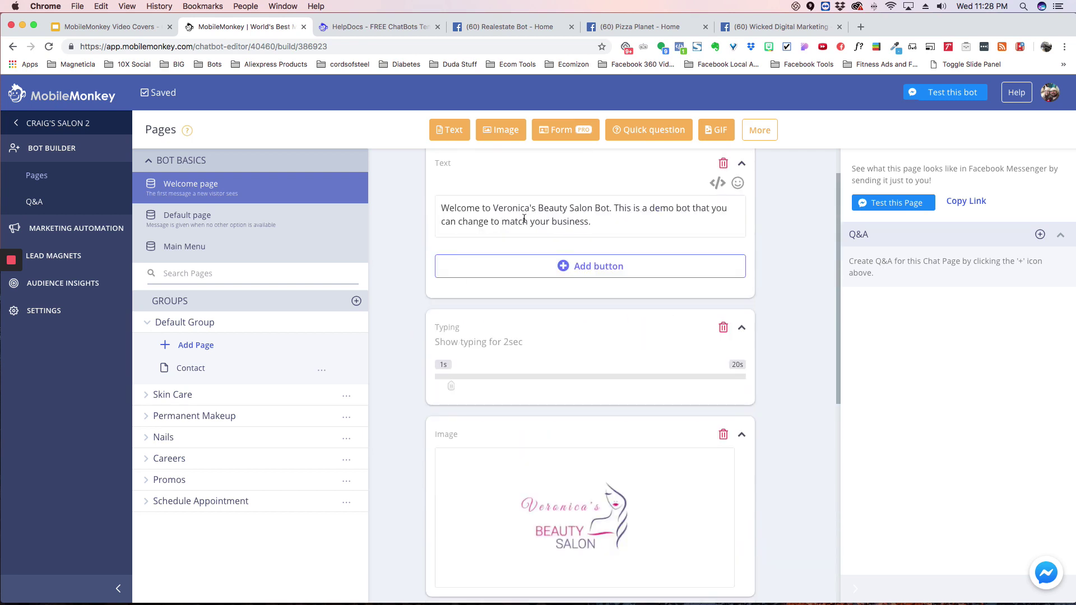
- Replace Veronica's with Craig's in the welcome text and remove the Nails service button
double_click(513, 208)
text(C)
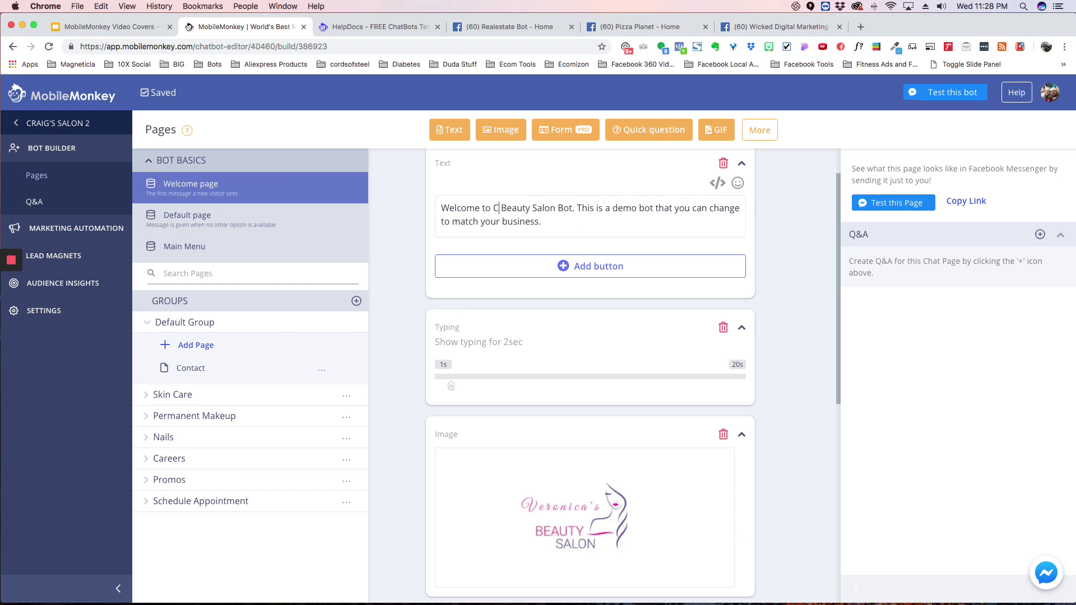
text(raig's)
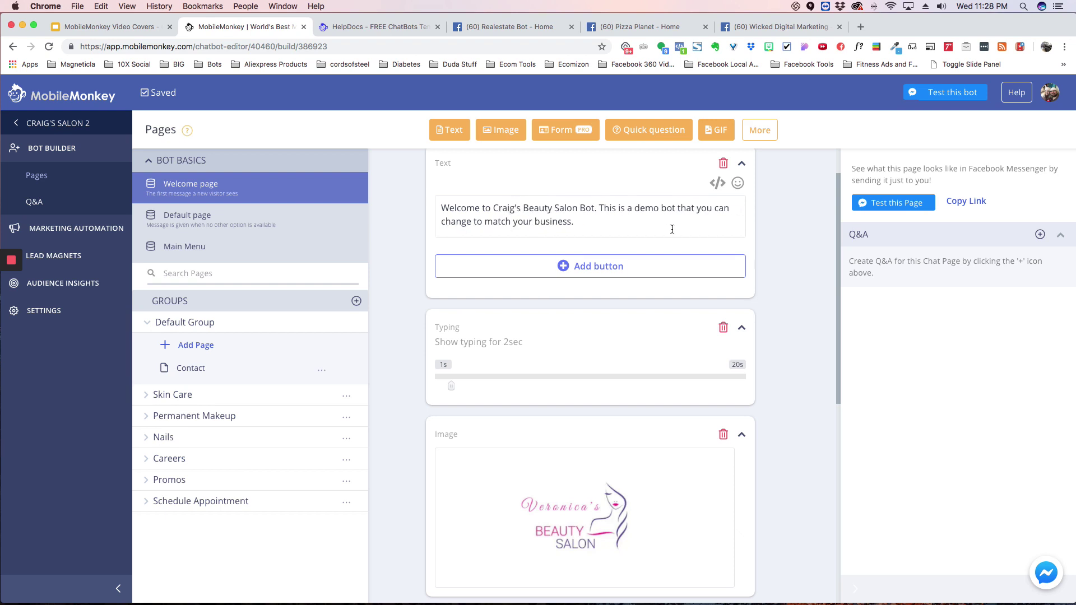
scroll(425, 334, down, 7)
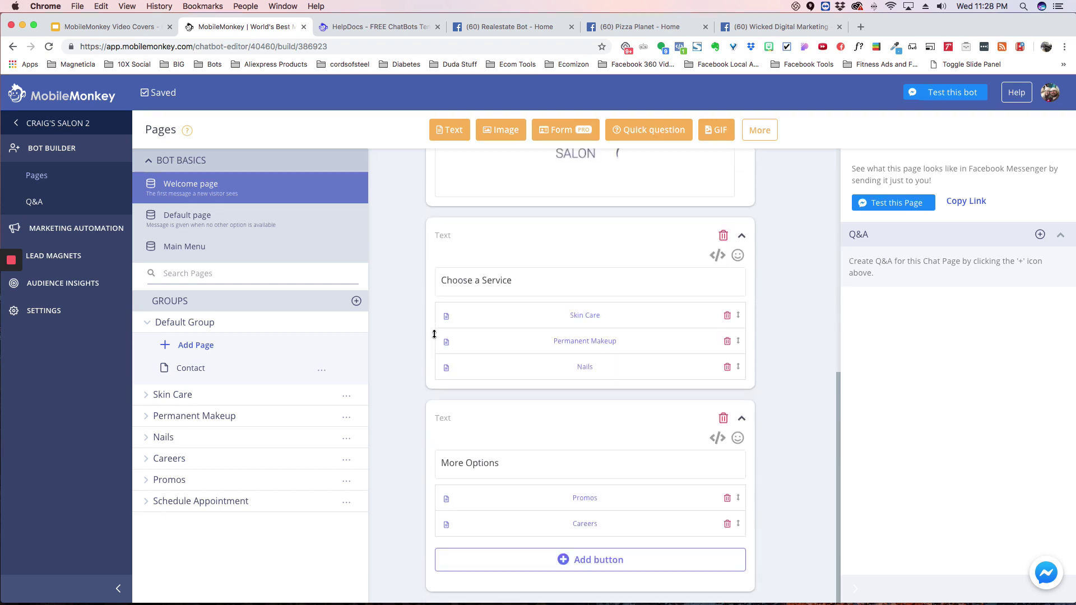
click(727, 368)
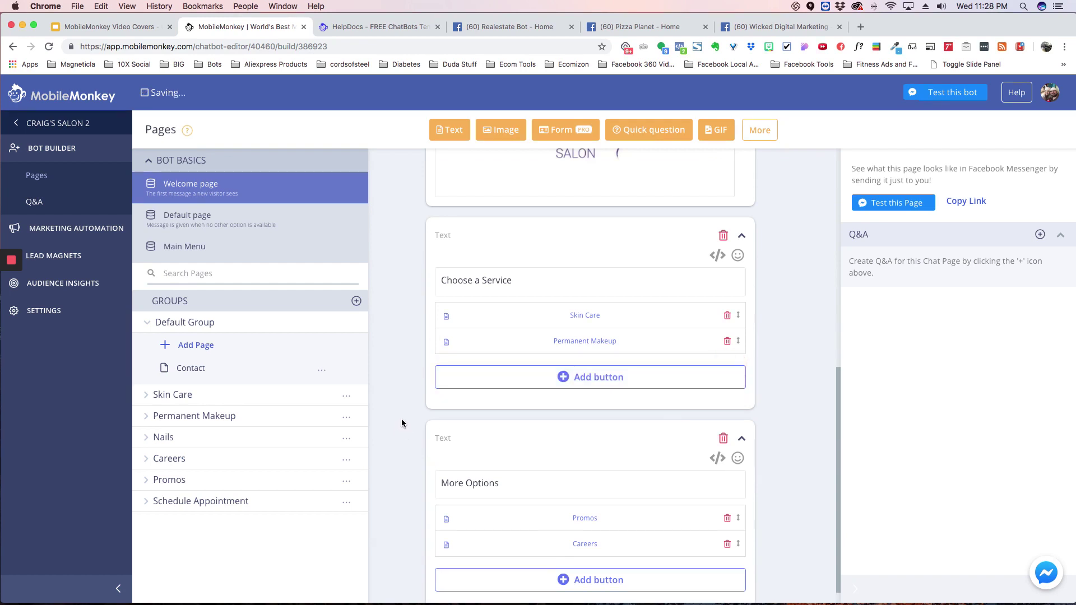
- Delete the Nails page group, leaving Nails under Ungrouped Pages, and edit the Permanent Makeup button
click(146, 438)
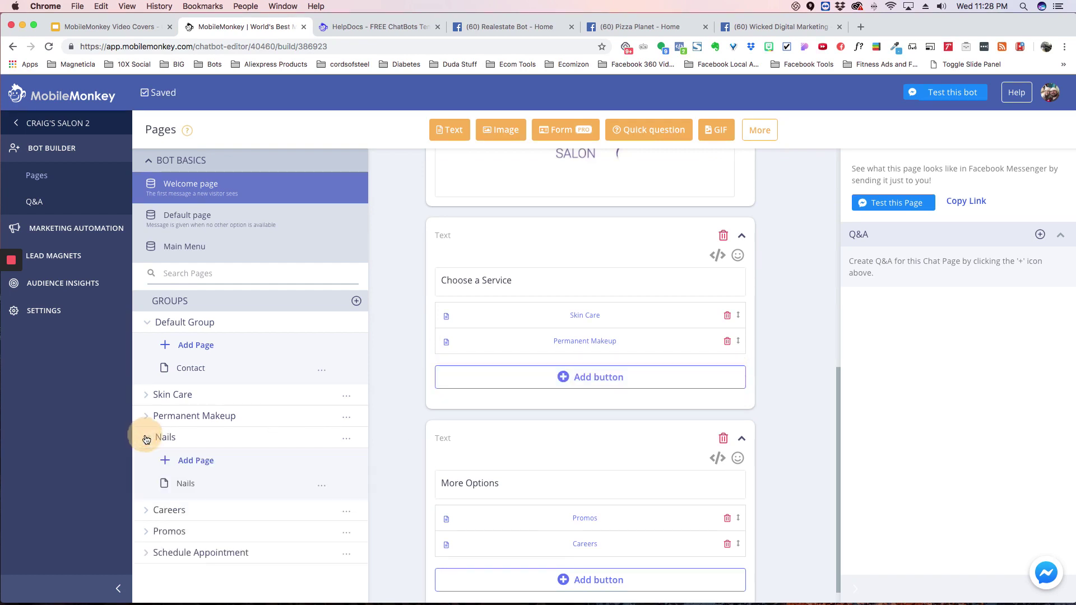
click(146, 439)
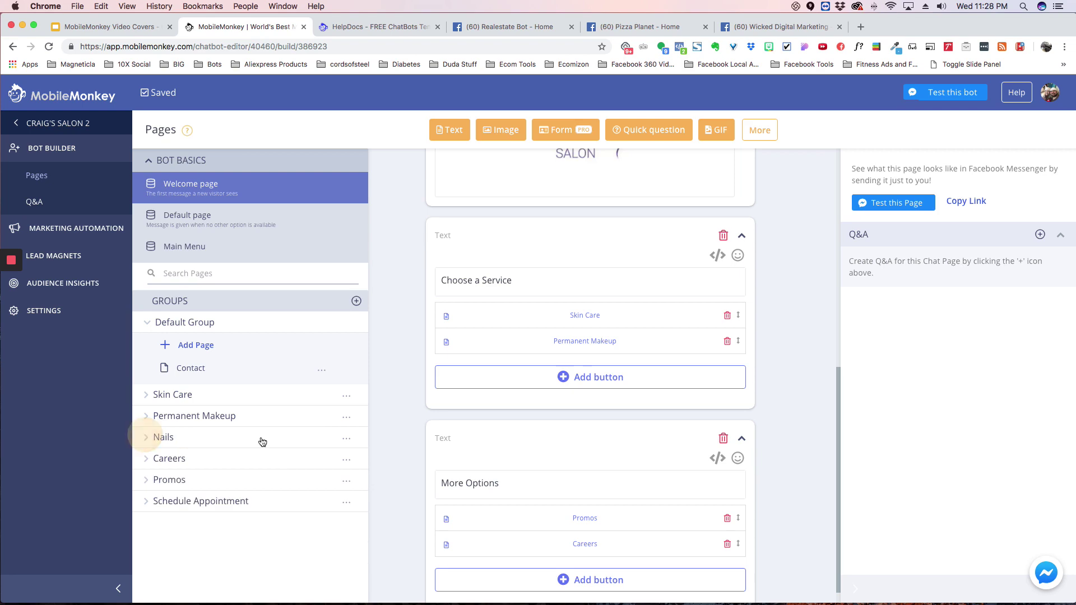
click(347, 439)
click(333, 480)
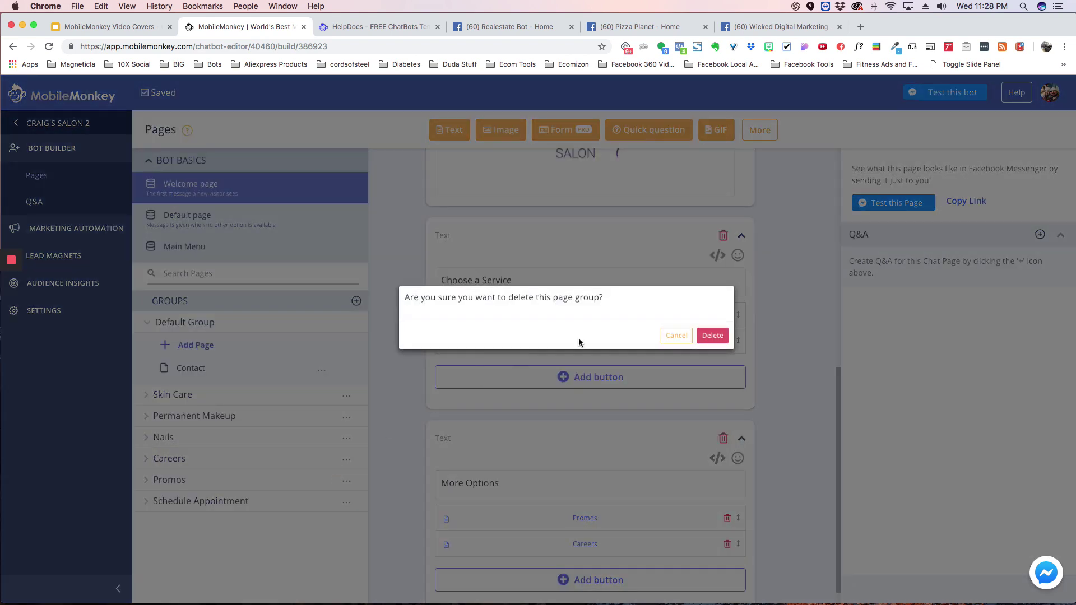
click(711, 335)
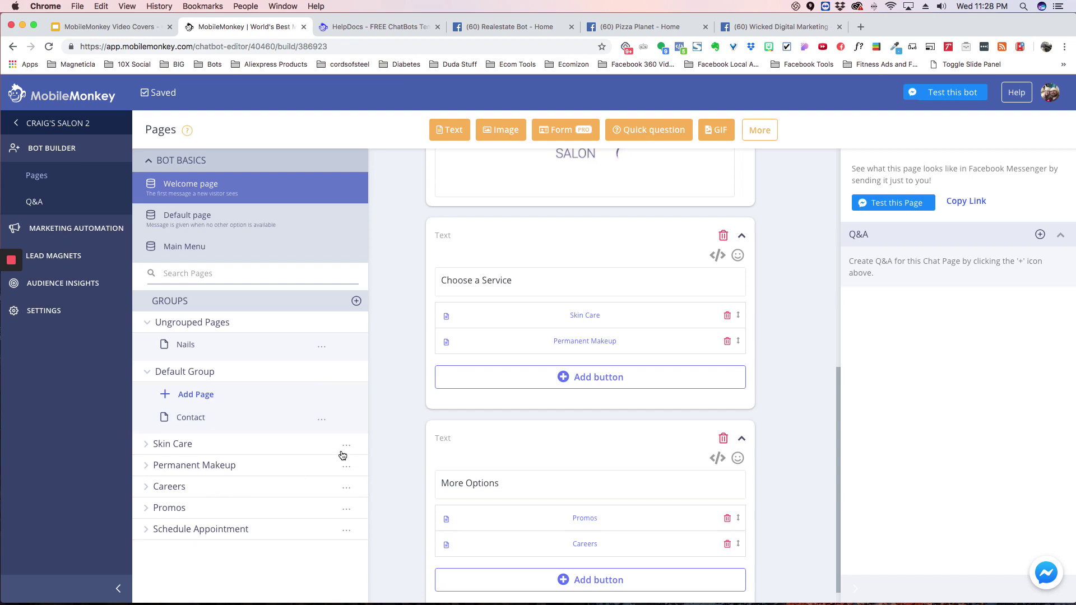
click(650, 342)
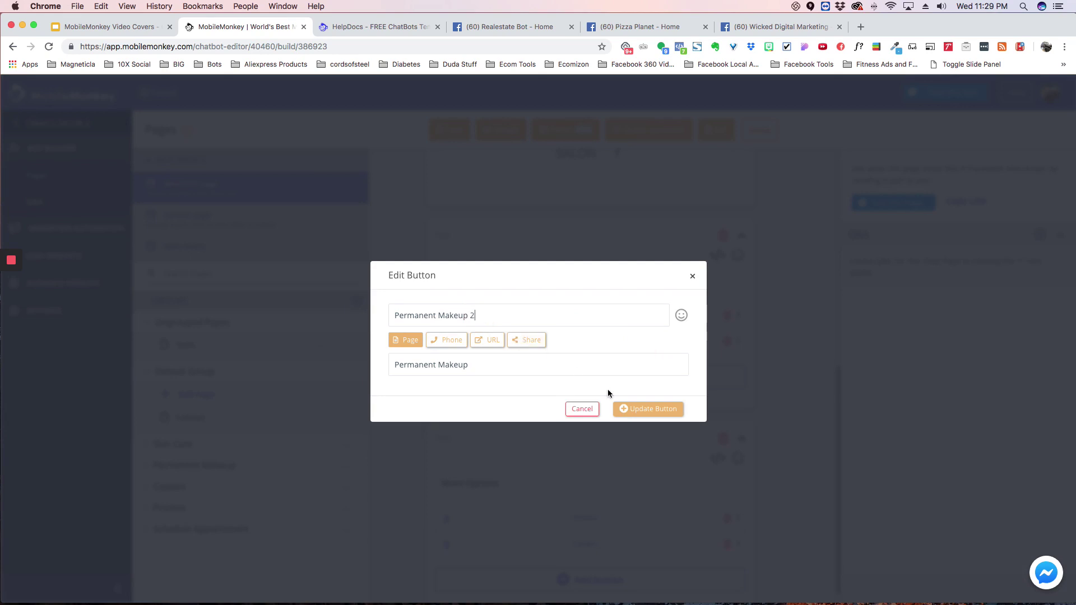
- Save the button as Permanent Makeup 2 and move the Apply page above Careers
click(645, 410)
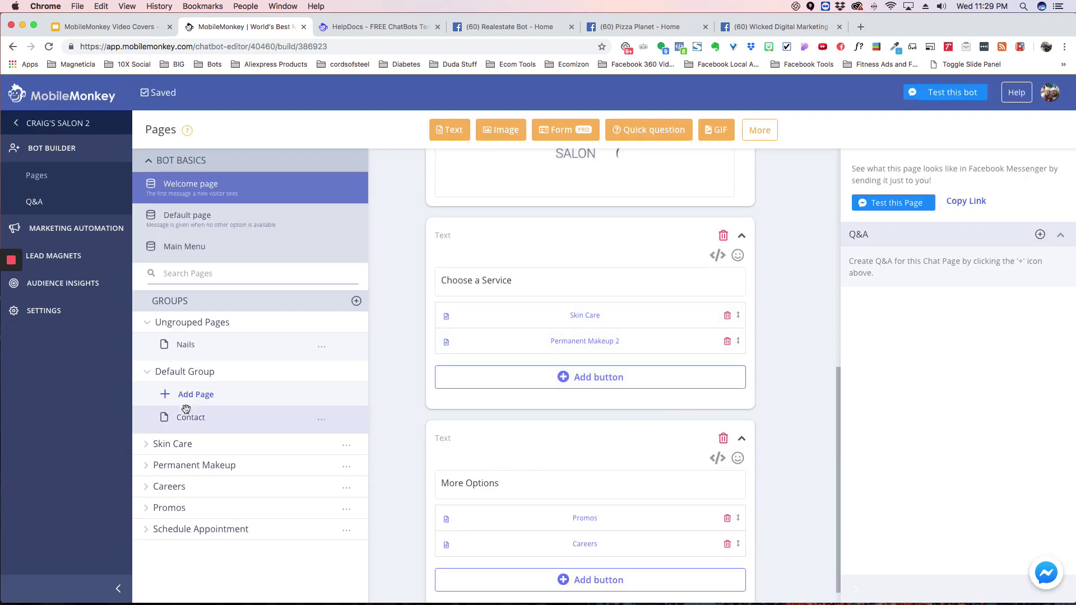
click(148, 373)
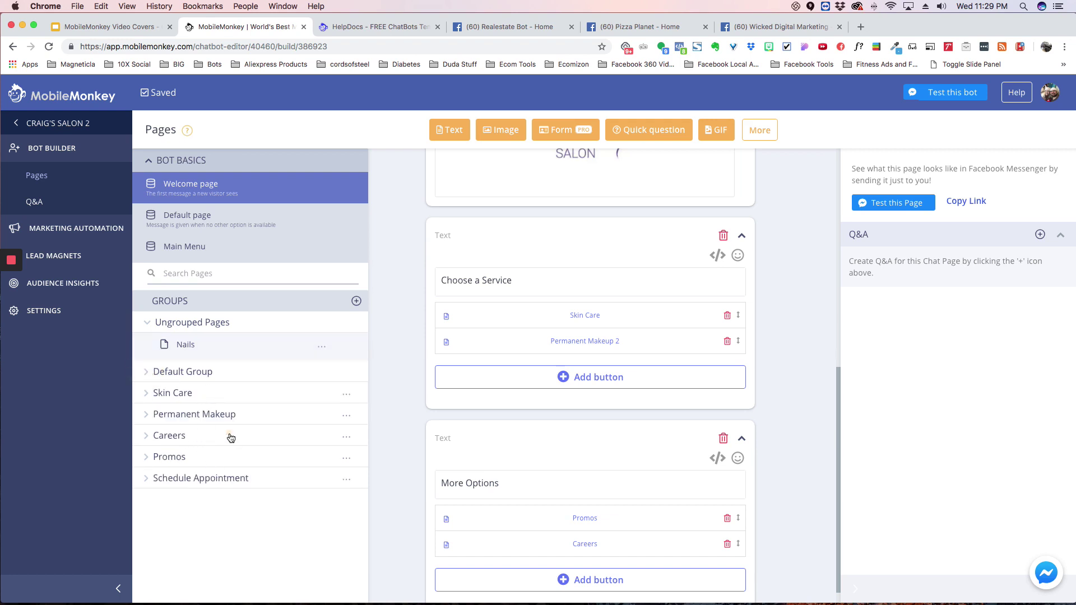
mouse_move(229, 435)
mouse_down()
mouse_move(233, 377)
mouse_move(230, 437)
mouse_up()
click(150, 436)
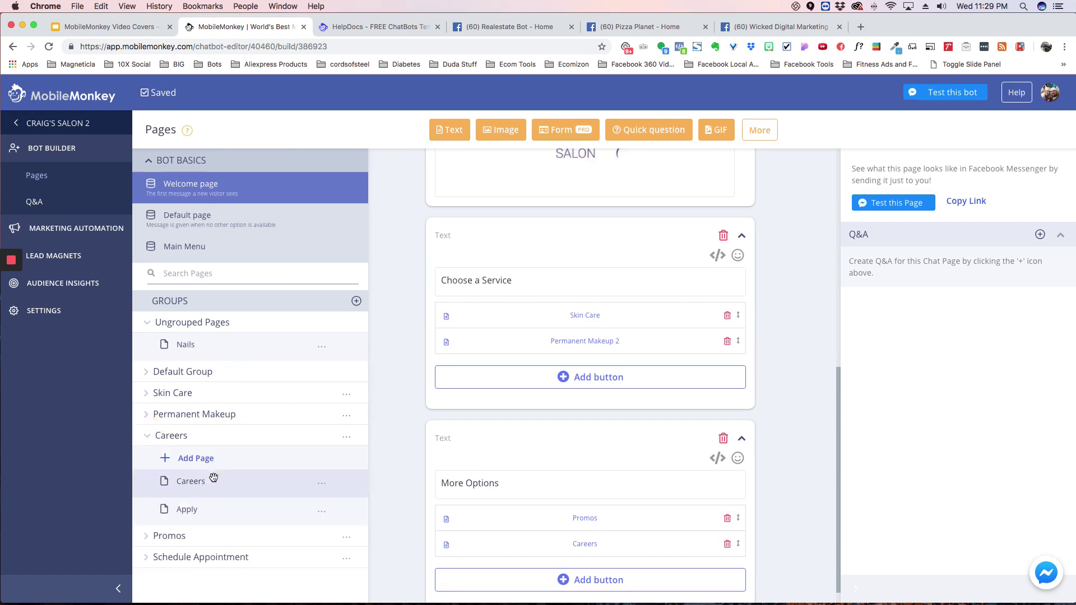
drag(194, 510, 200, 477)
- Rename the Careers page group to Careers 2
click(348, 439)
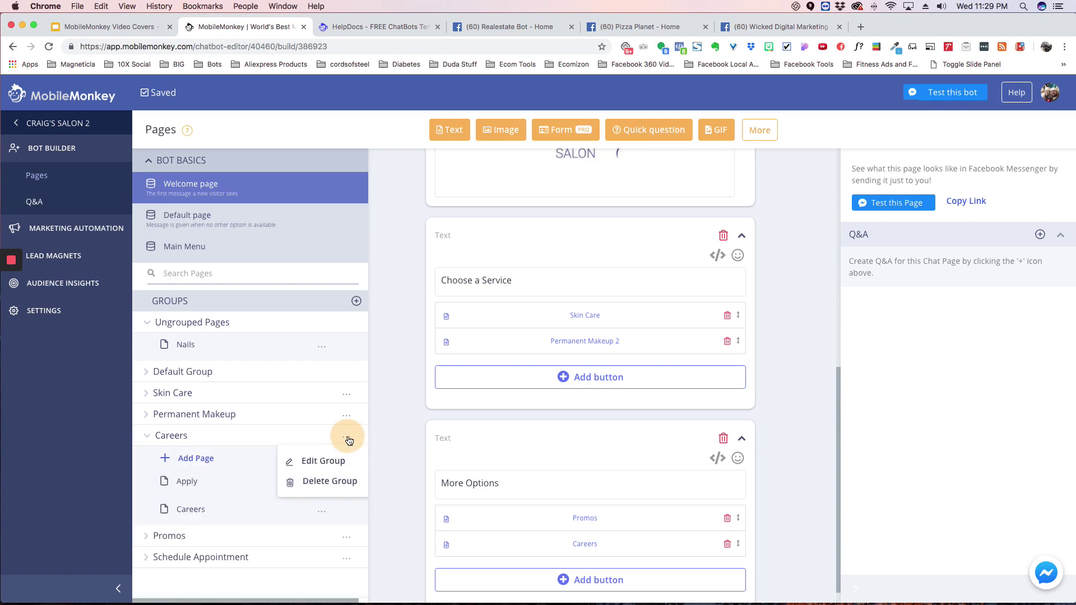
click(330, 462)
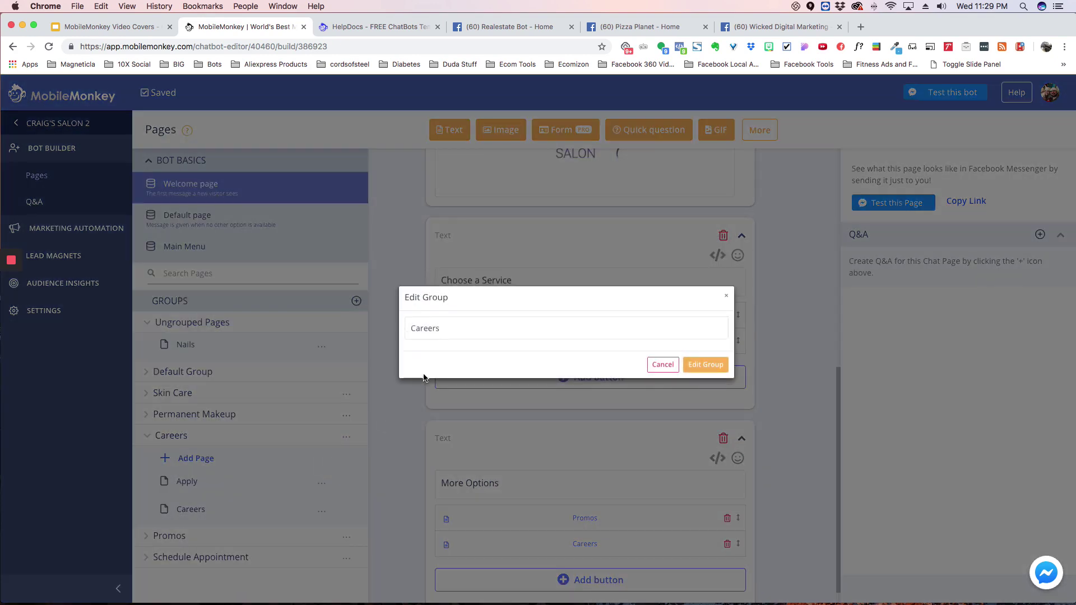
click(461, 328)
text(2)
click(711, 364)
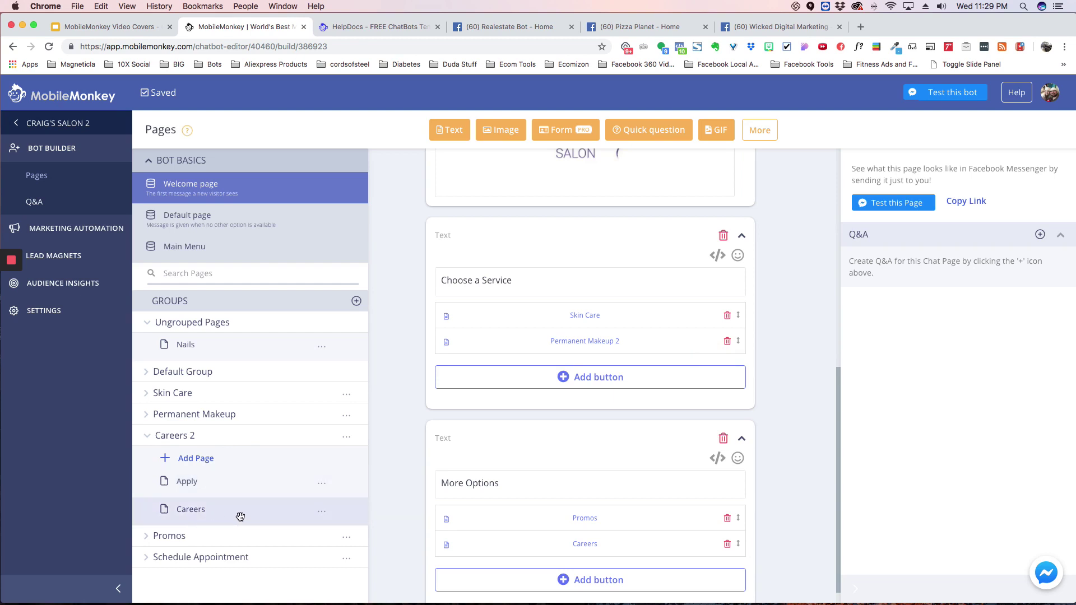
- Open the Apply page and review its application form questions, from employment status to email and phone
click(244, 488)
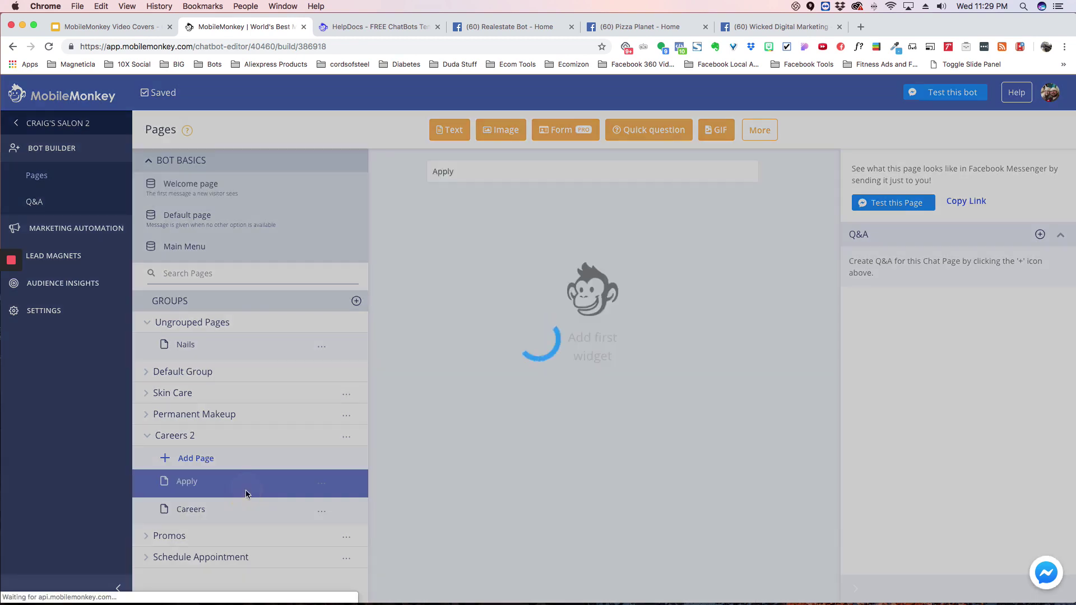
scroll(485, 401, down, 15)
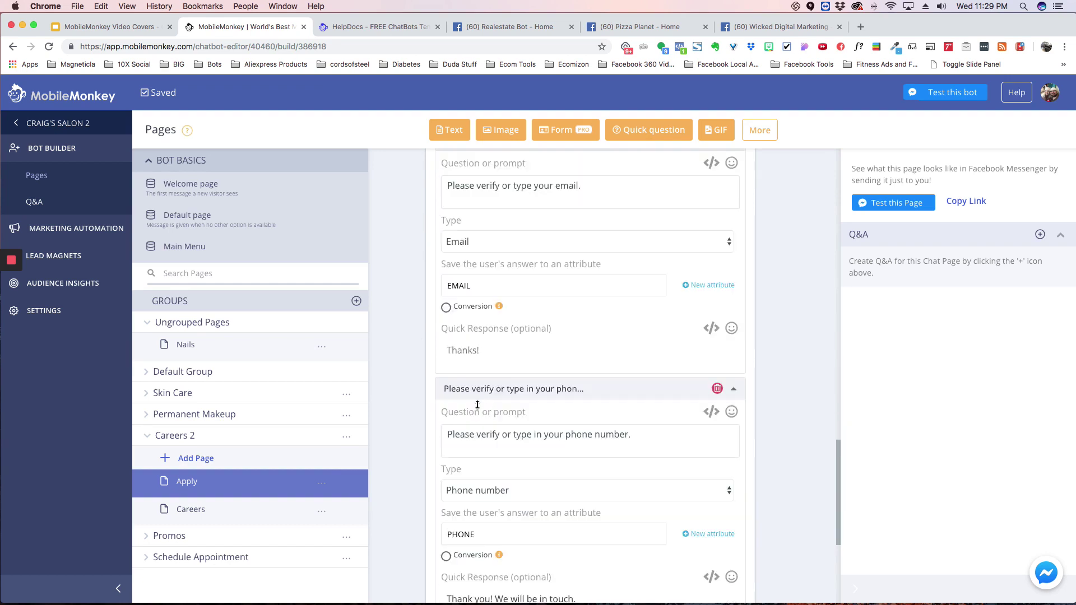
scroll(478, 405, down, 5)
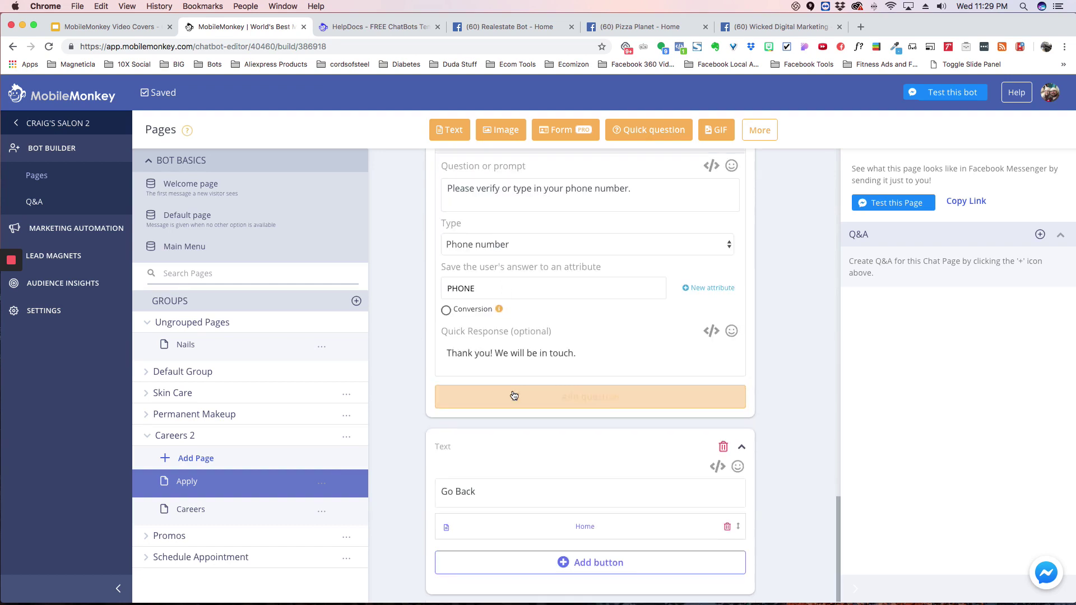
scroll(521, 394, up, 10)
scroll(542, 252, up, 1)
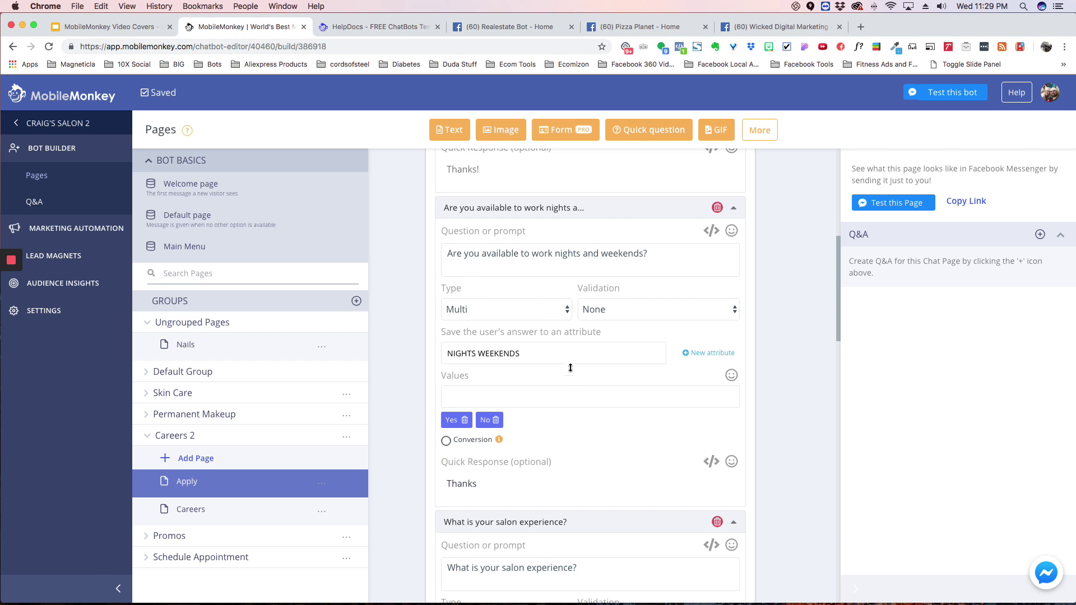
scroll(570, 367, up, 5)
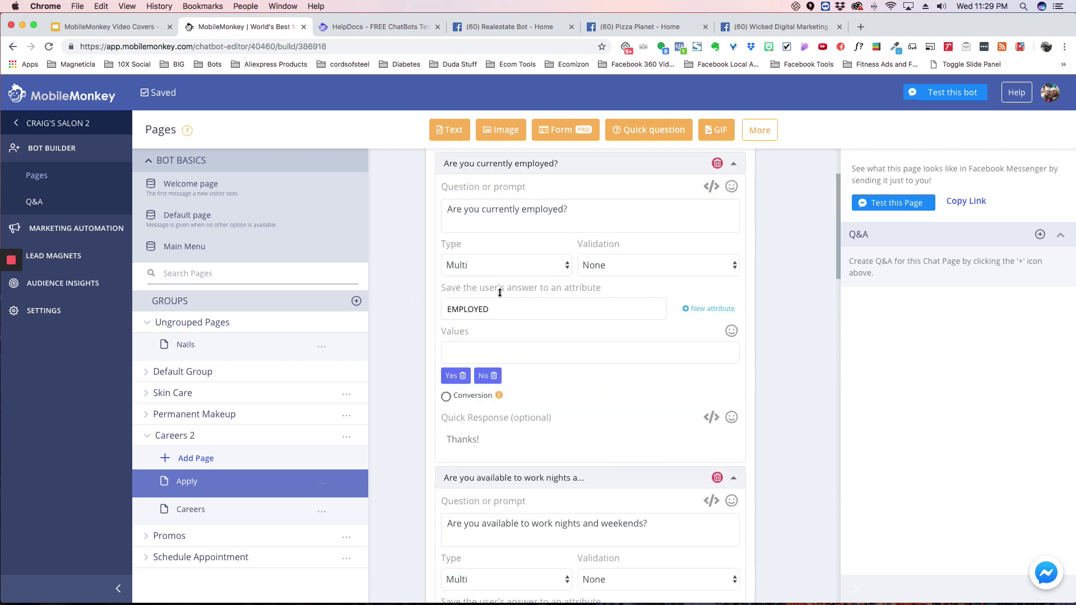
scroll(548, 374, down, 15)
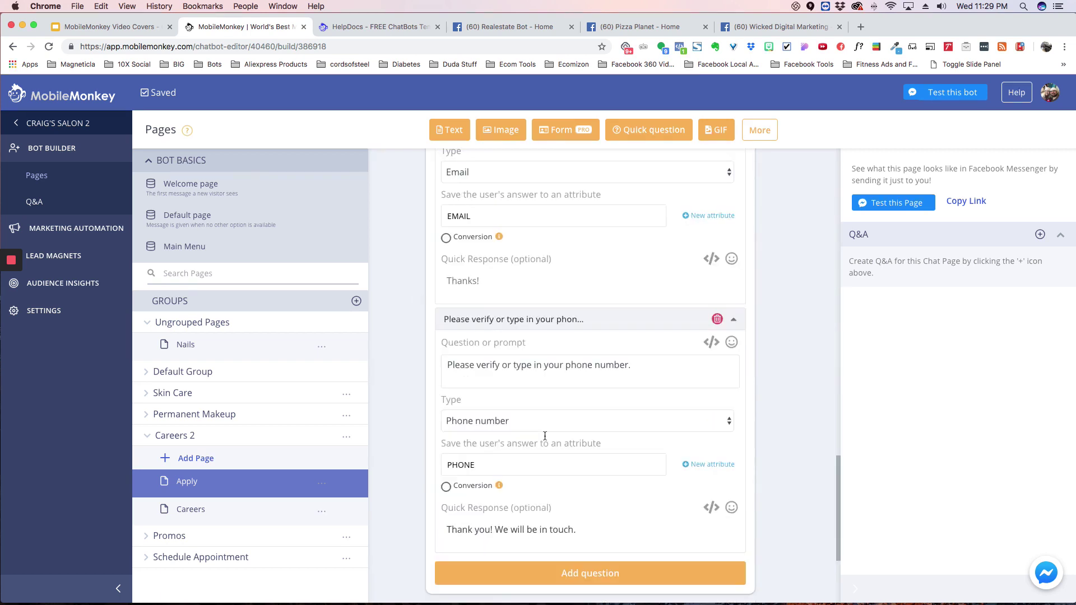
- Clone the Apply page and change the copy's first question prompt to 'Test'
click(323, 485)
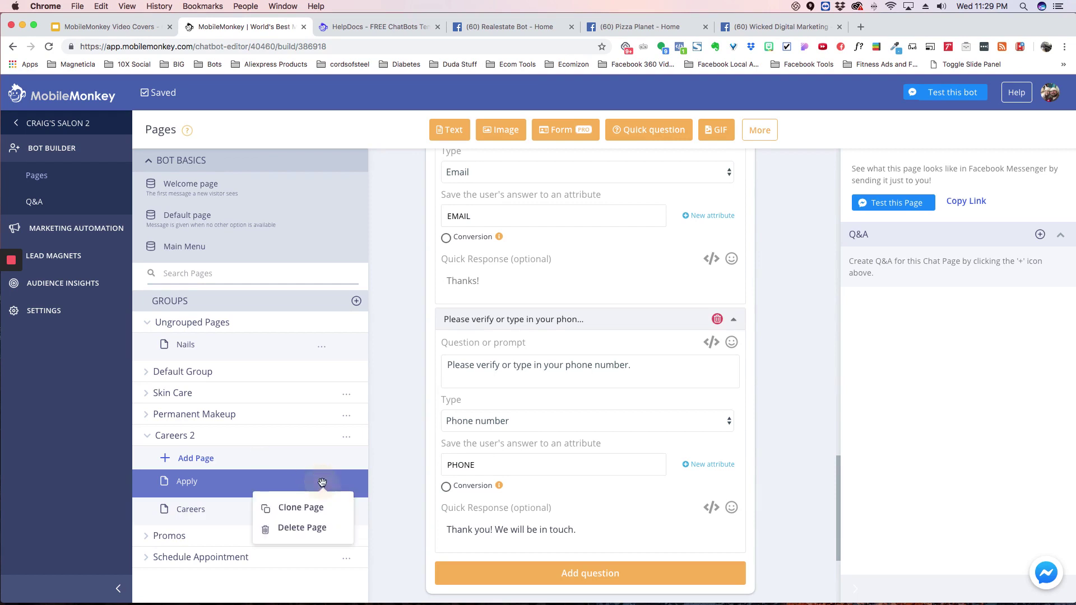
click(297, 507)
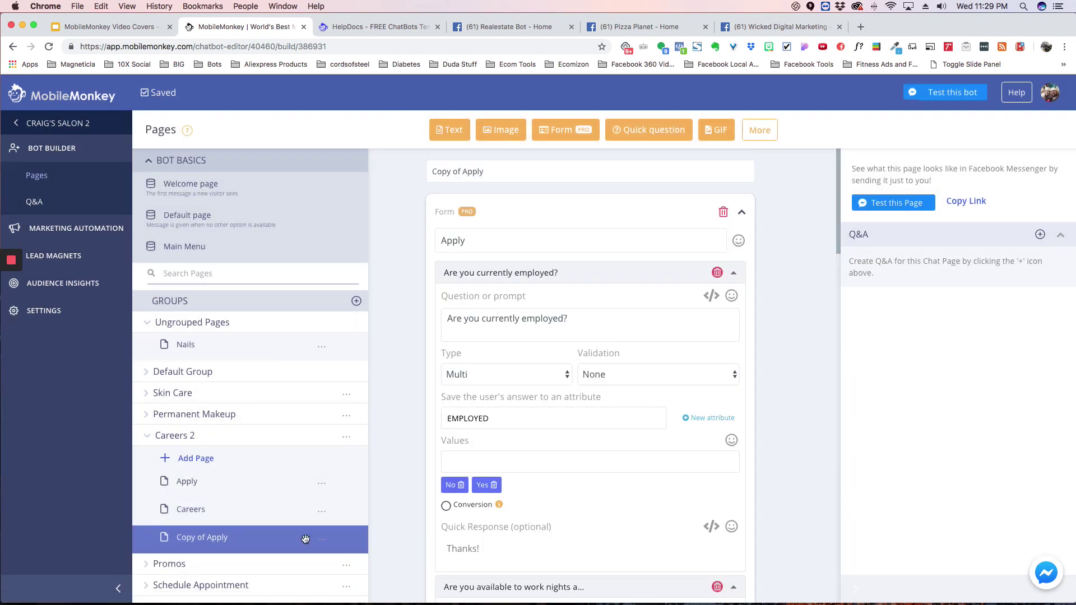
click(498, 171)
click(528, 272)
click(535, 318)
double_click(583, 316)
drag(574, 315, 415, 314)
text(Test)
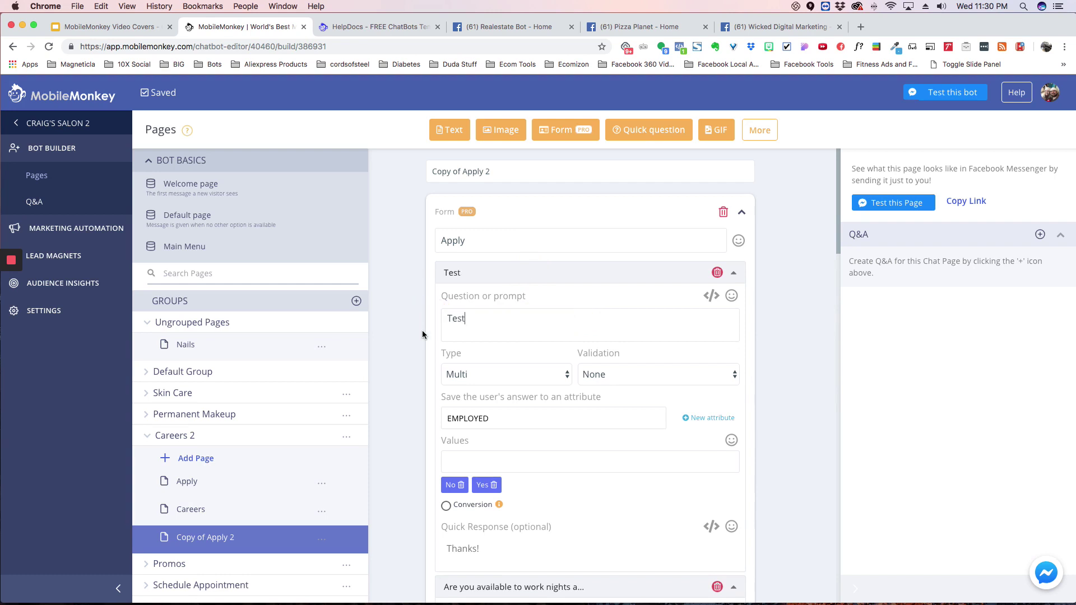
- Add 'Don't know' as a new answer value to the first question
click(512, 416)
click(419, 398)
scroll(397, 389, down, 5)
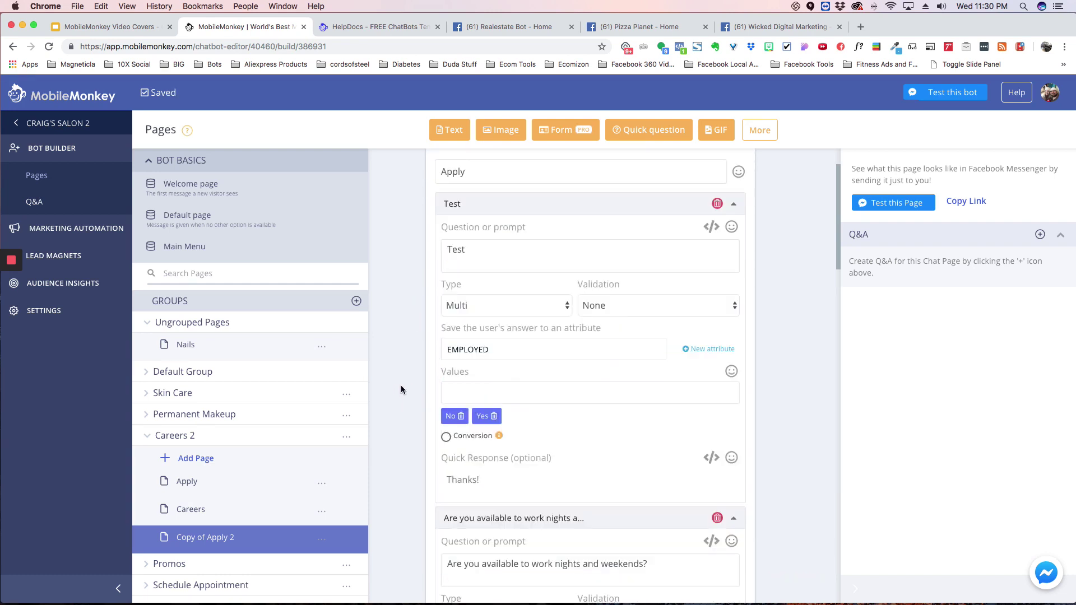
scroll(433, 281, up, 2)
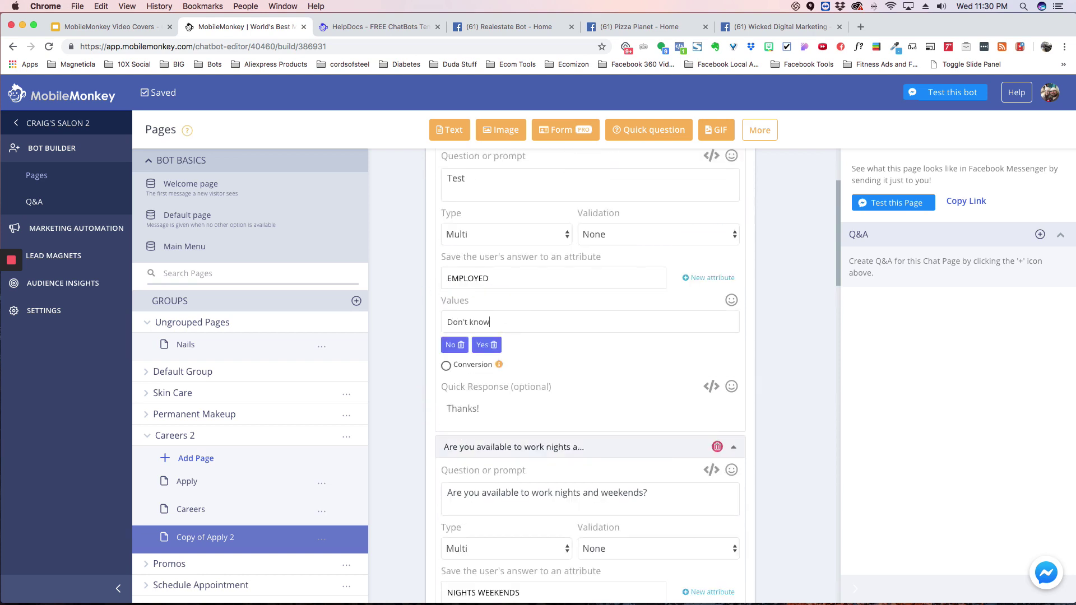
key(Return)
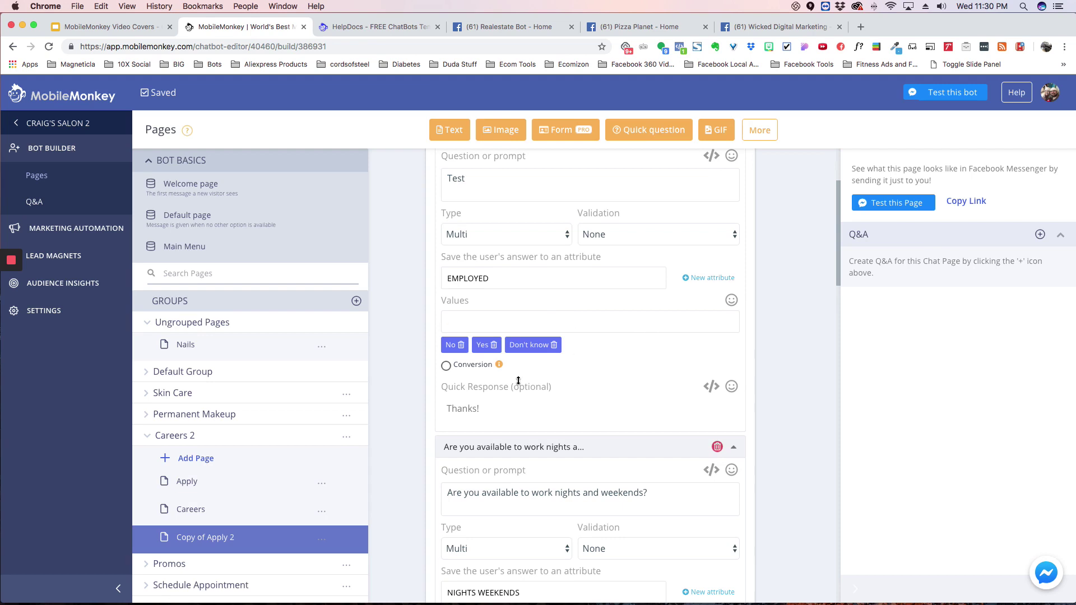
- Delete the nights and weekends question, move licenses above salon experience, then open Settings
scroll(518, 381, down, 1)
scroll(681, 394, down, 1)
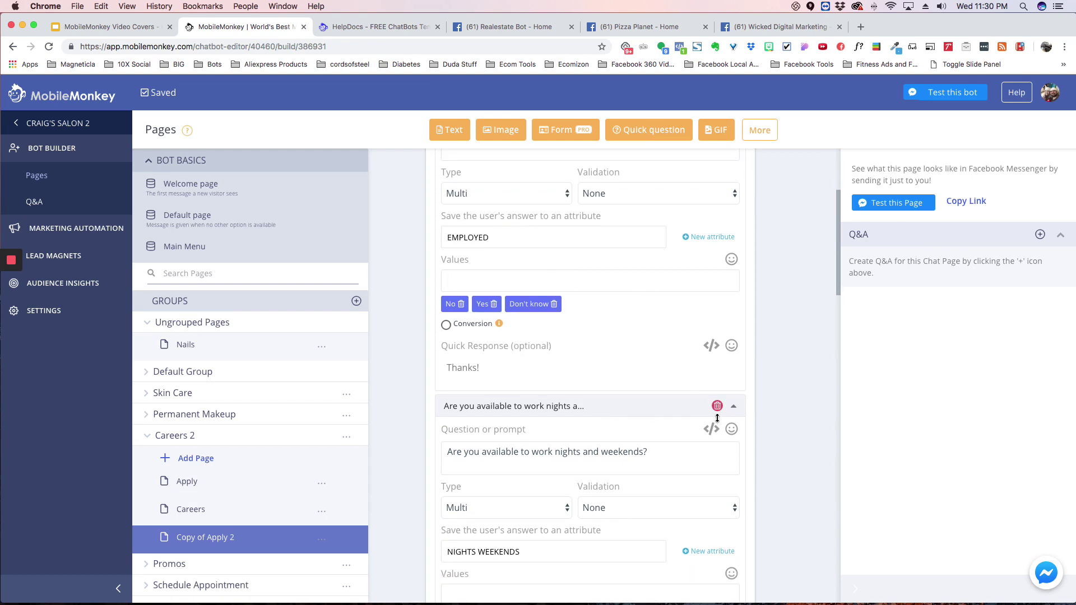
scroll(639, 403, down, 3)
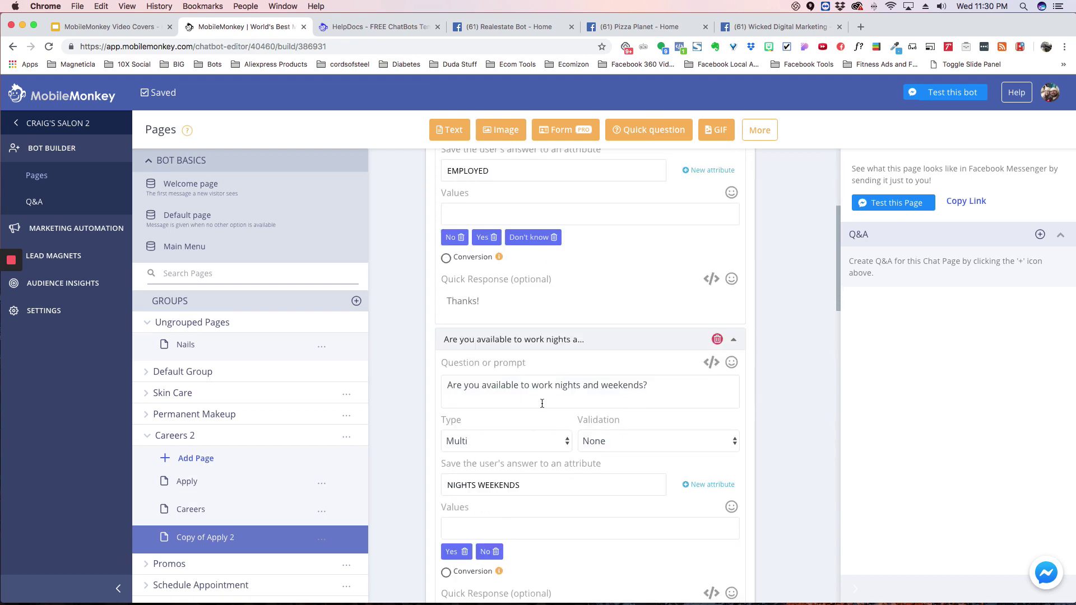
click(717, 340)
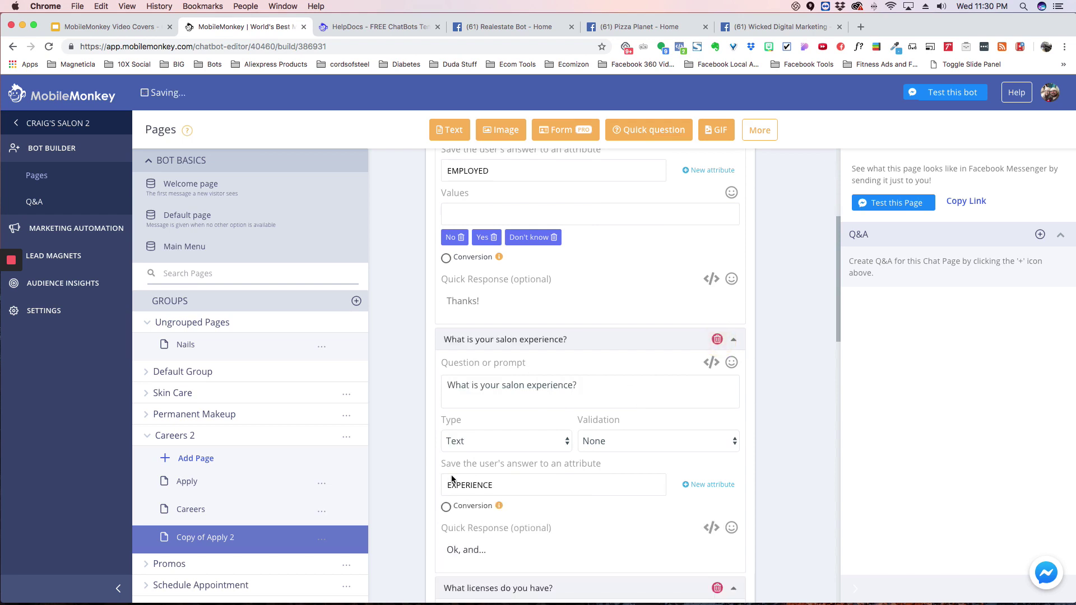
click(733, 340)
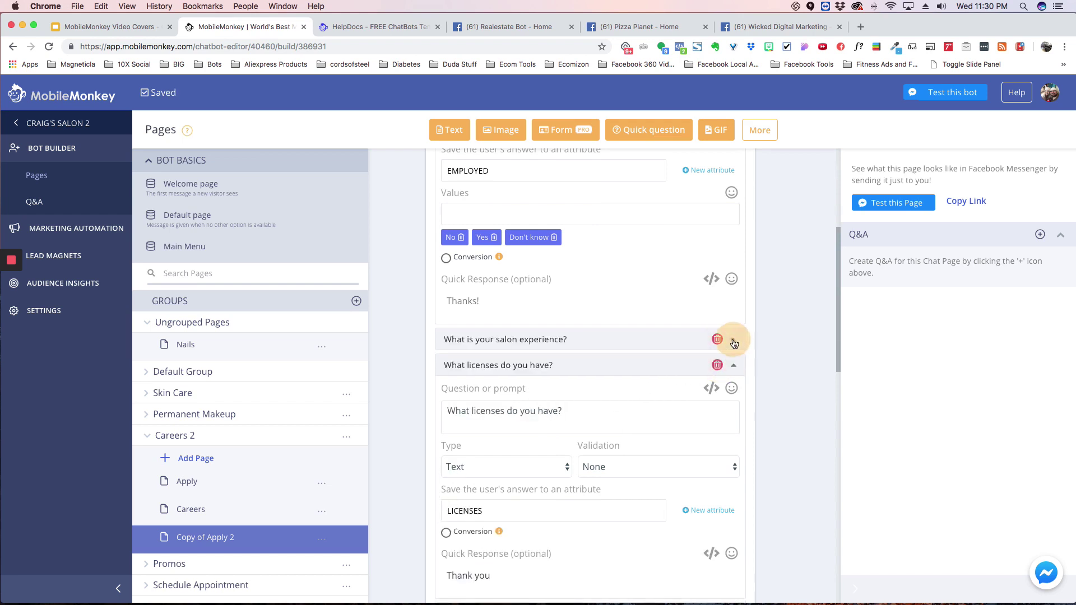
drag(620, 368, 612, 331)
scroll(581, 474, down, 10)
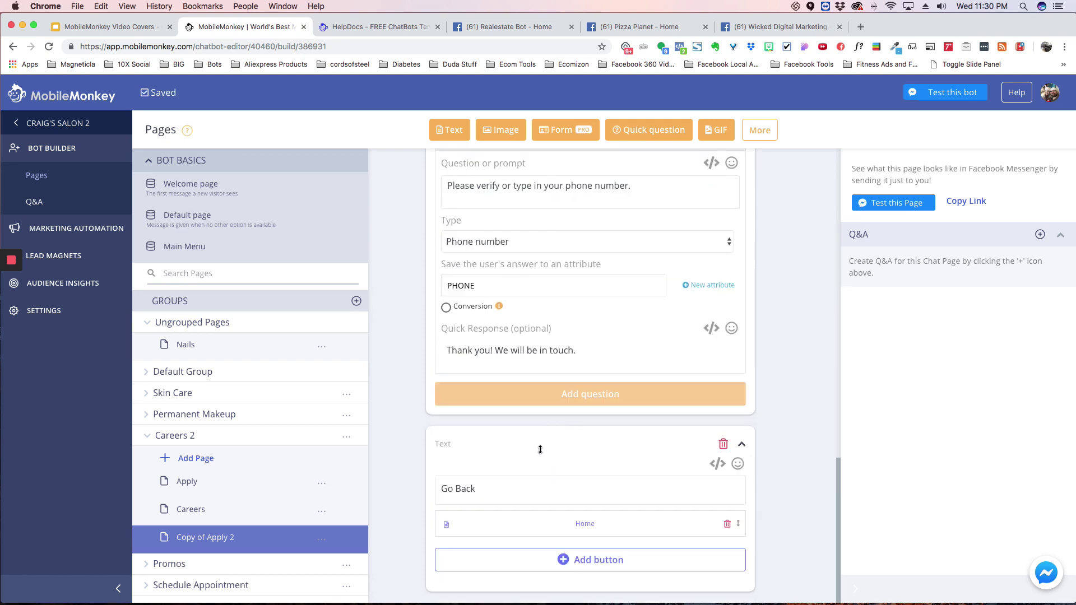
scroll(492, 455, up, 15)
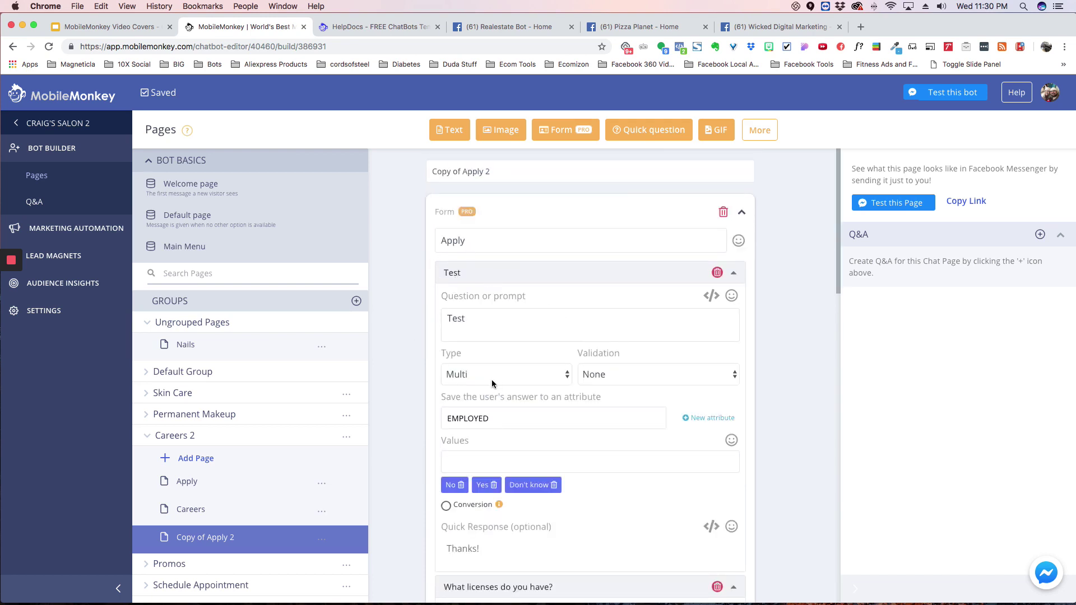
click(38, 311)
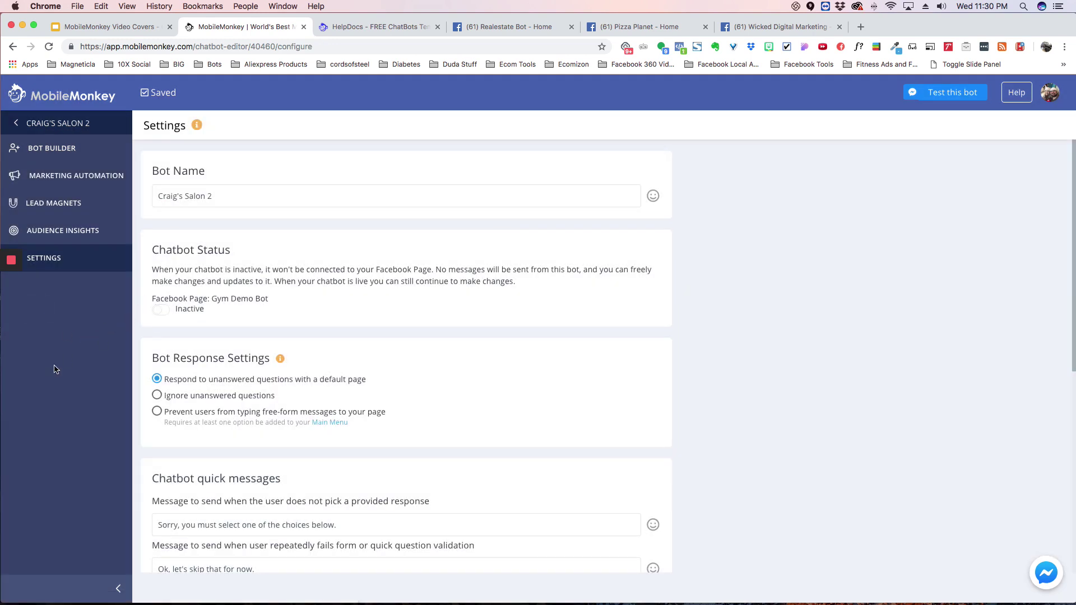
- Return to the dashboard and expand More Chatbots (Advanced) to list the six advanced bots
click(17, 124)
scroll(448, 386, down, 7)
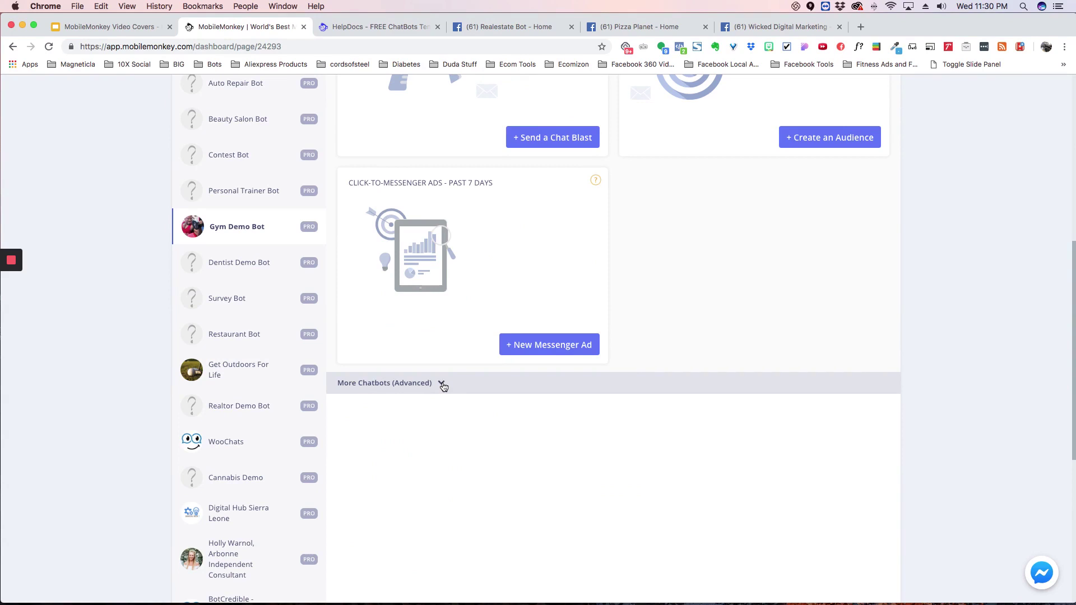
click(442, 384)
scroll(484, 402, down, 3)
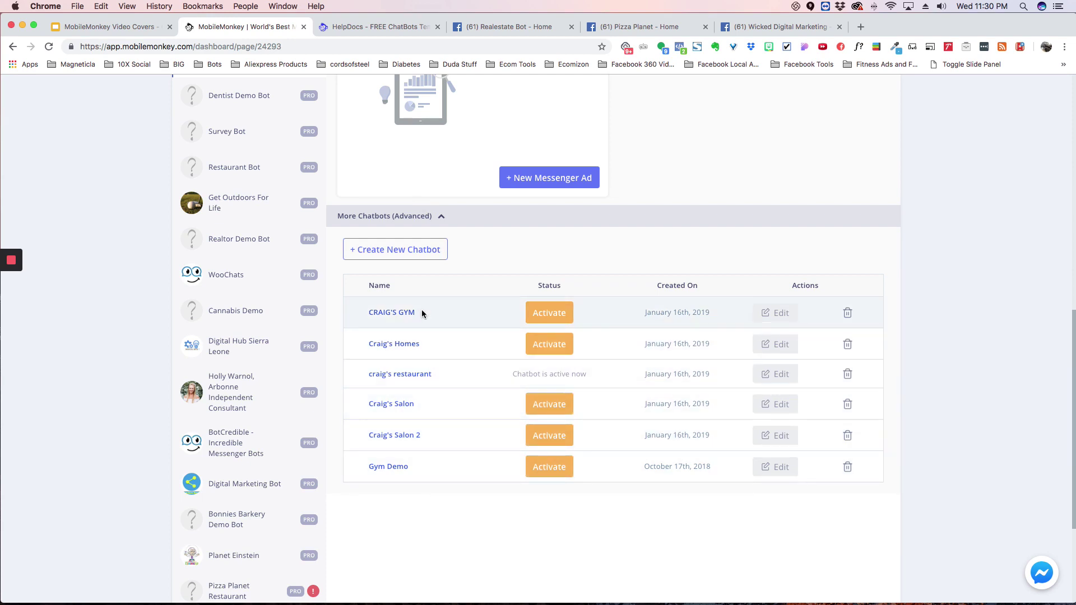
- Create a new chatbot named 'Craig's Gym' starting from the Gym Template
click(409, 250)
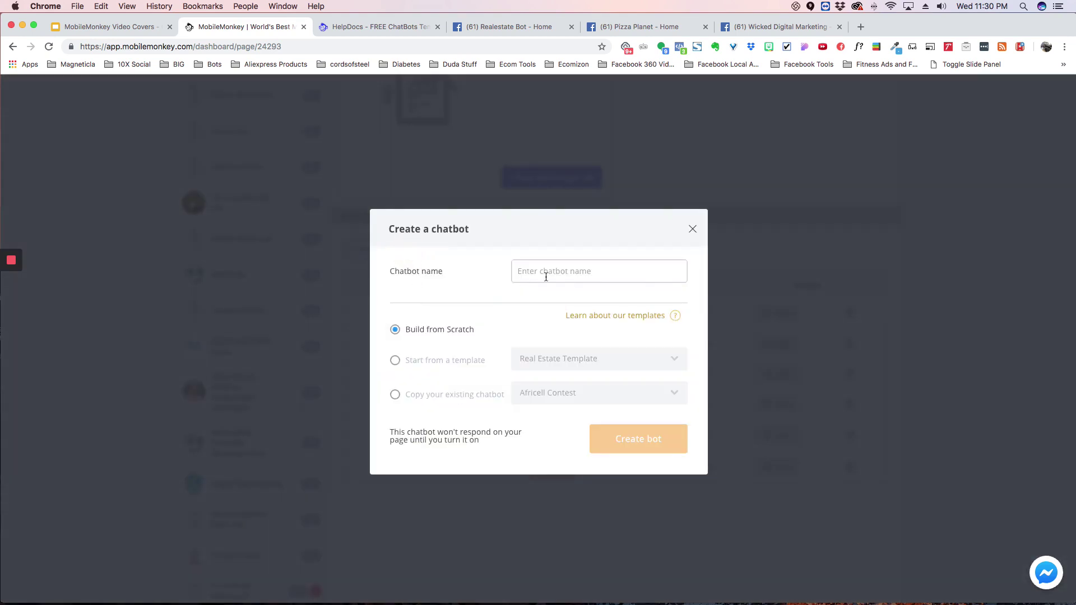
click(572, 272)
text(C)
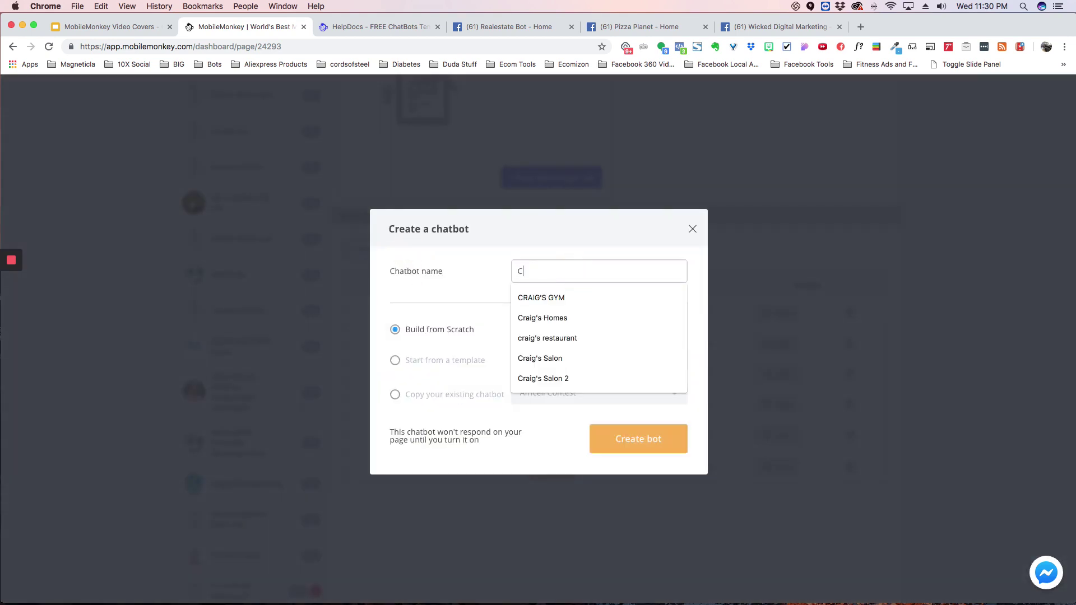
text(raig's Gym)
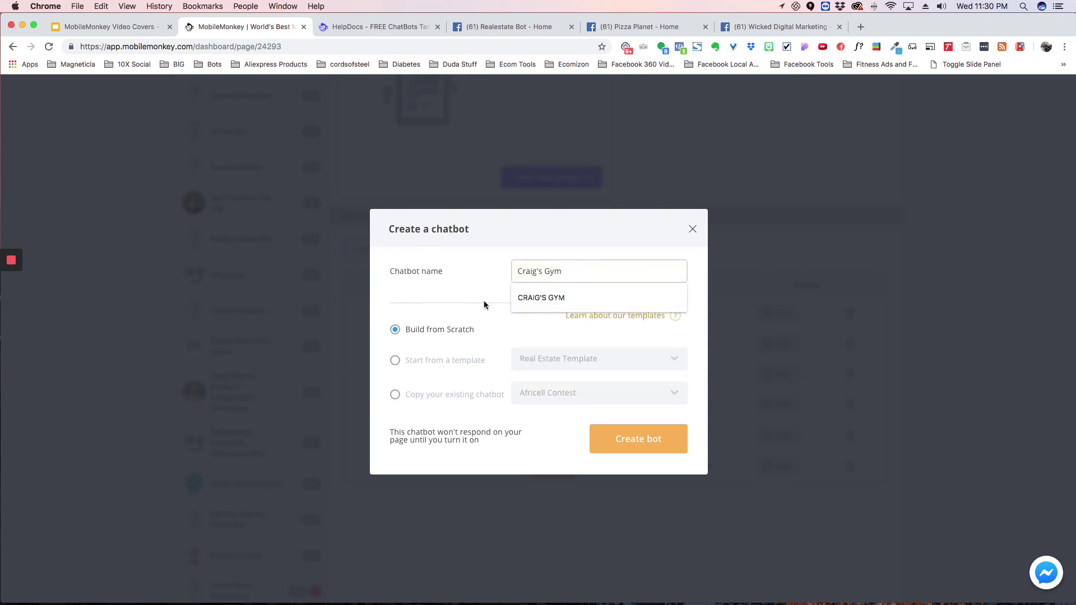
click(483, 301)
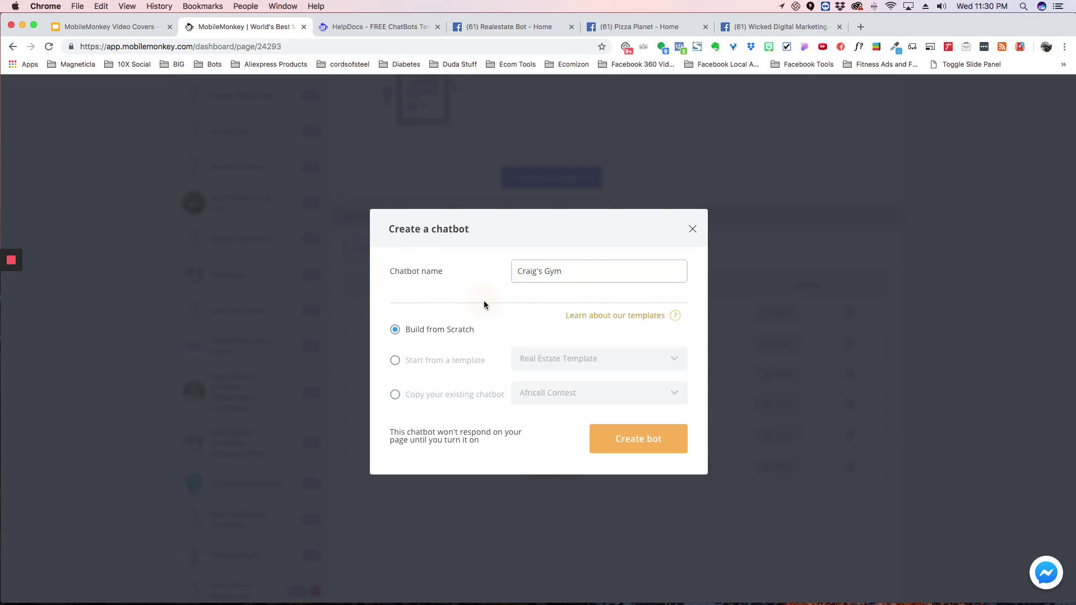
click(394, 361)
click(577, 361)
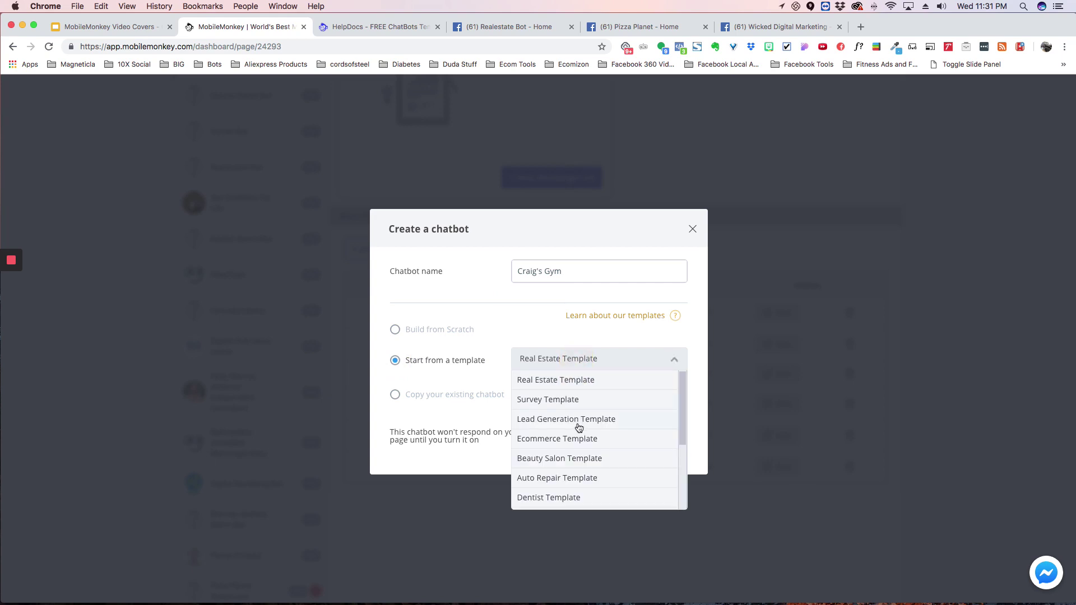
click(578, 425)
click(576, 359)
scroll(563, 448, down, 2)
click(568, 477)
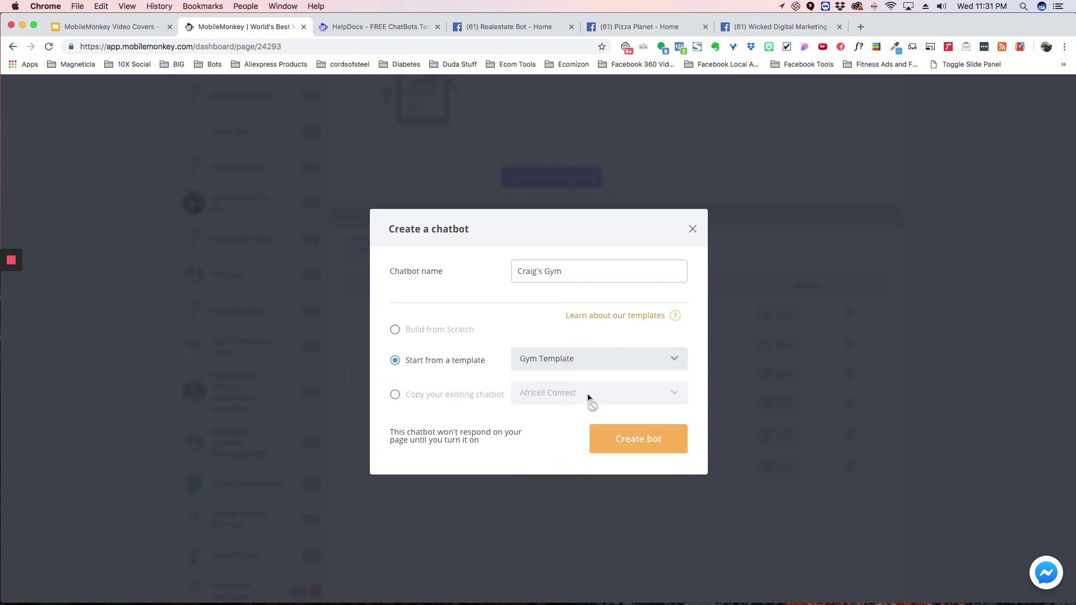
click(648, 440)
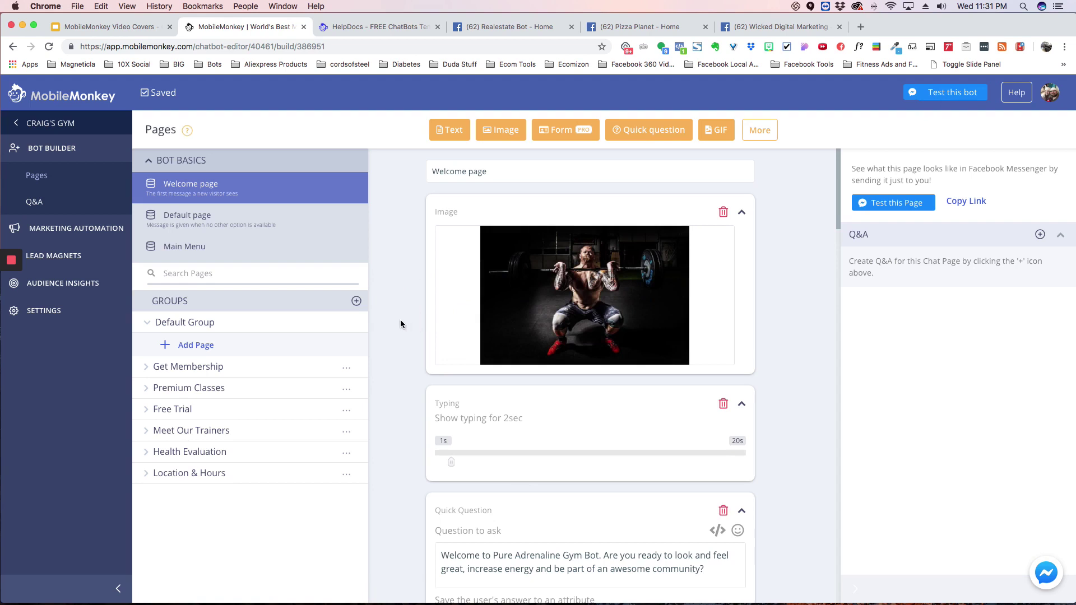
- Scroll through the Craig's Gym Welcome page content
scroll(400, 324, down, 4)
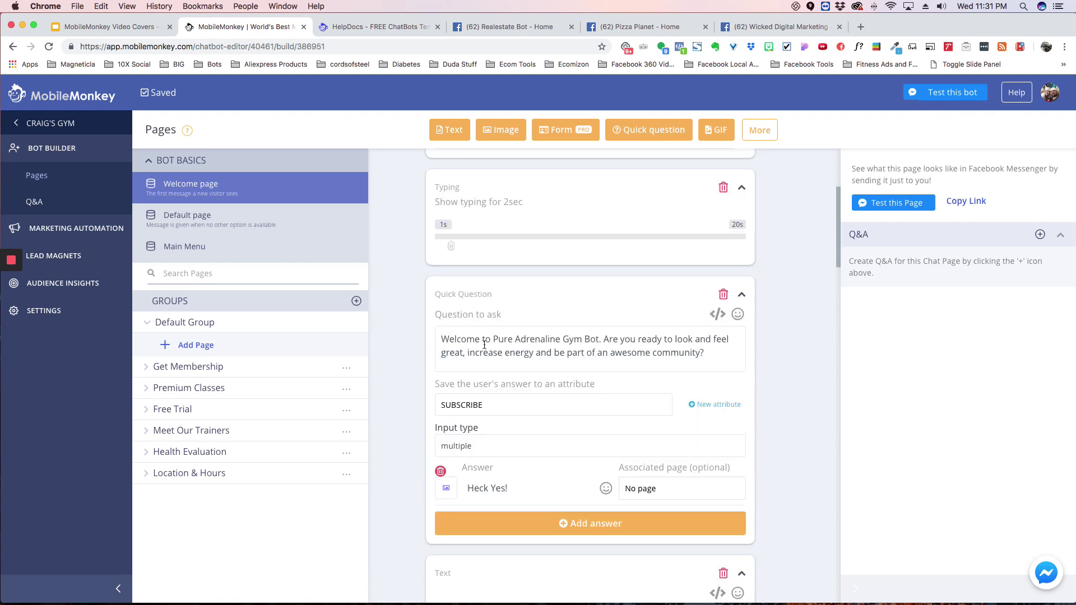
scroll(483, 344, down, 1)
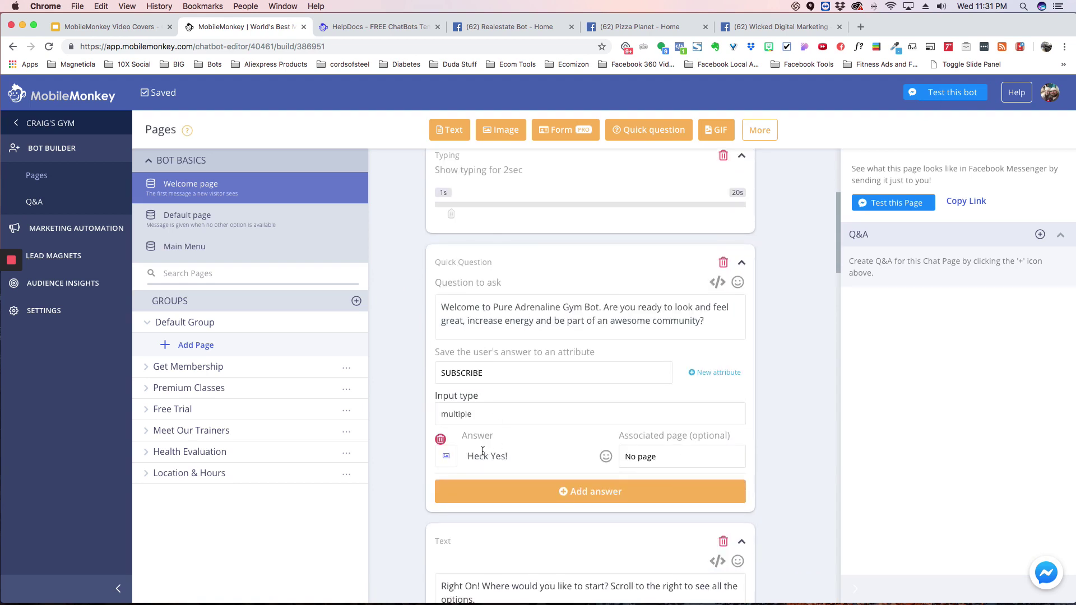
scroll(492, 452, down, 6)
scroll(487, 414, down, 5)
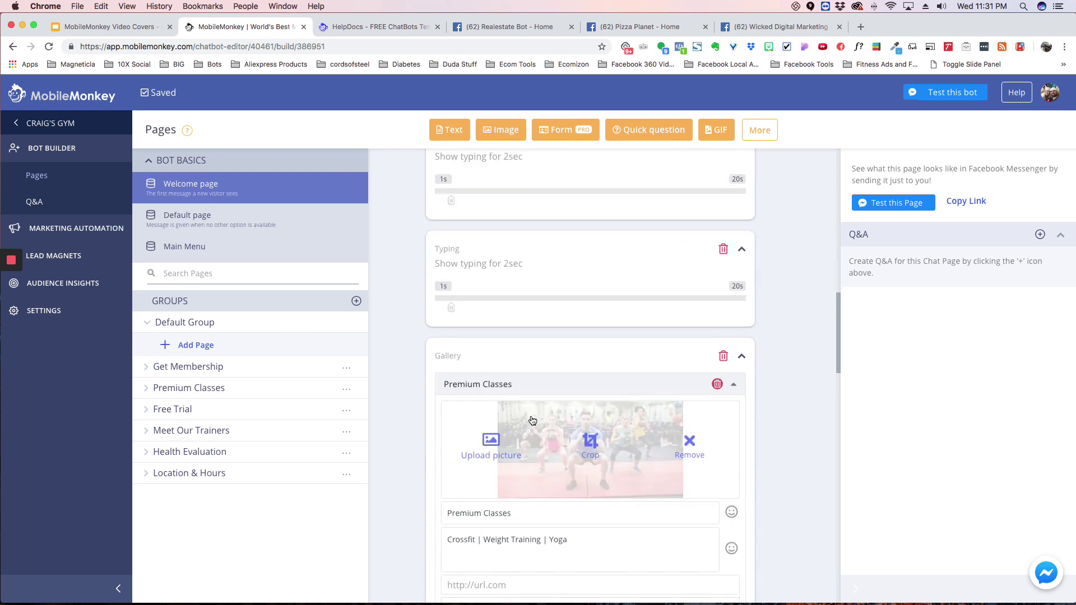
scroll(400, 413, down, 3)
mouse_move(610, 227)
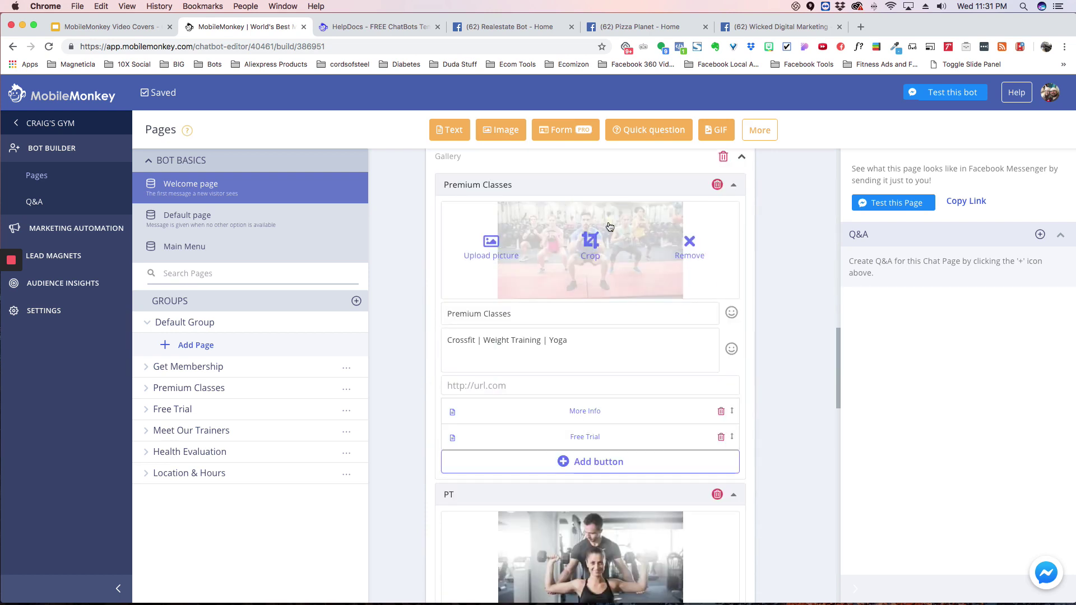
scroll(420, 280, down, 3)
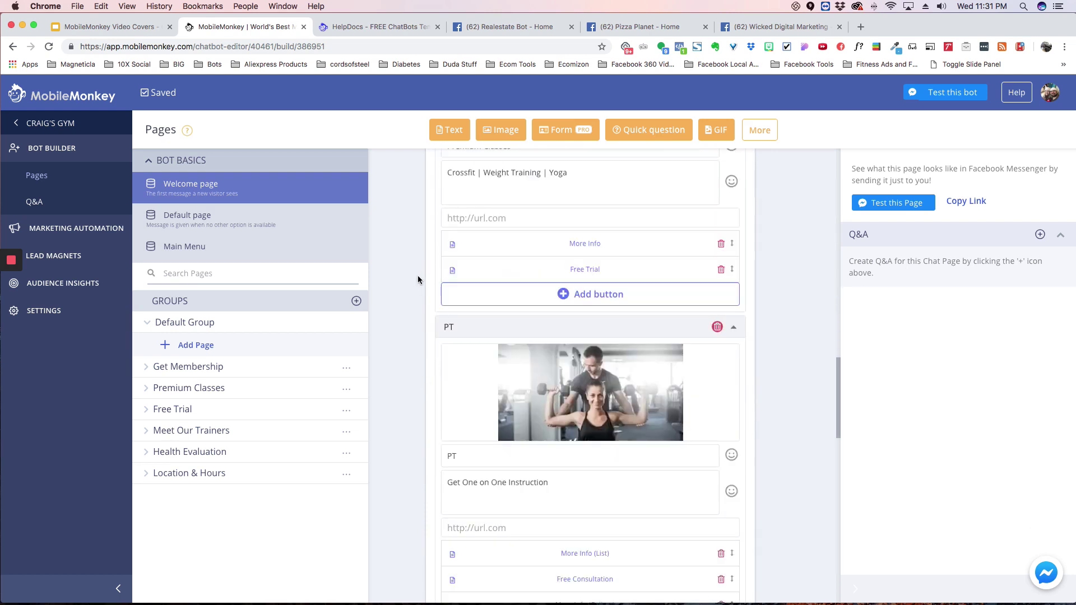
mouse_move(530, 369)
scroll(402, 367, down, 4)
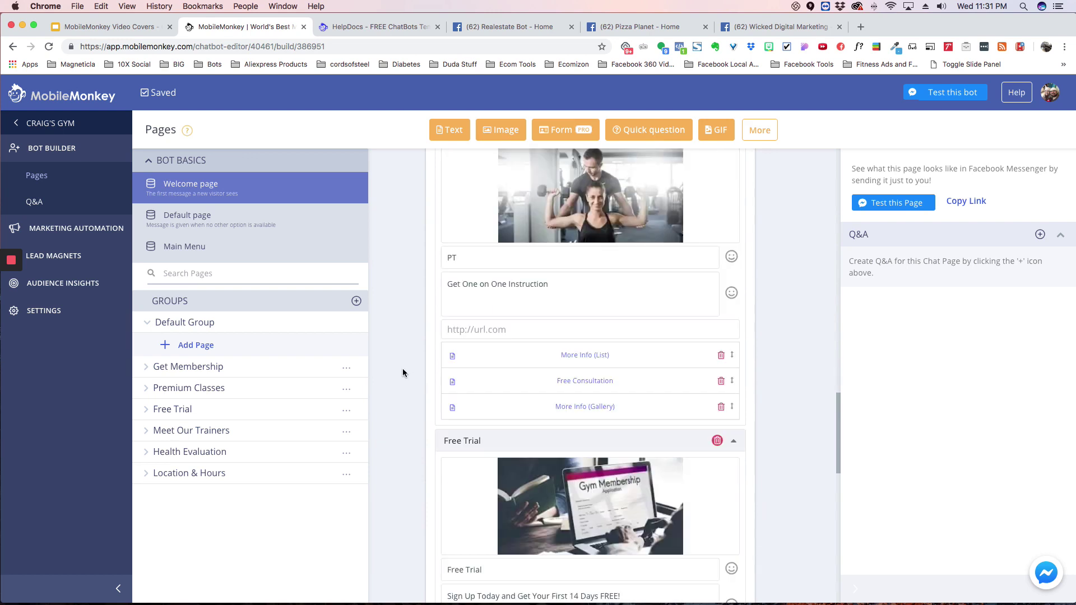
scroll(571, 365, down, 2)
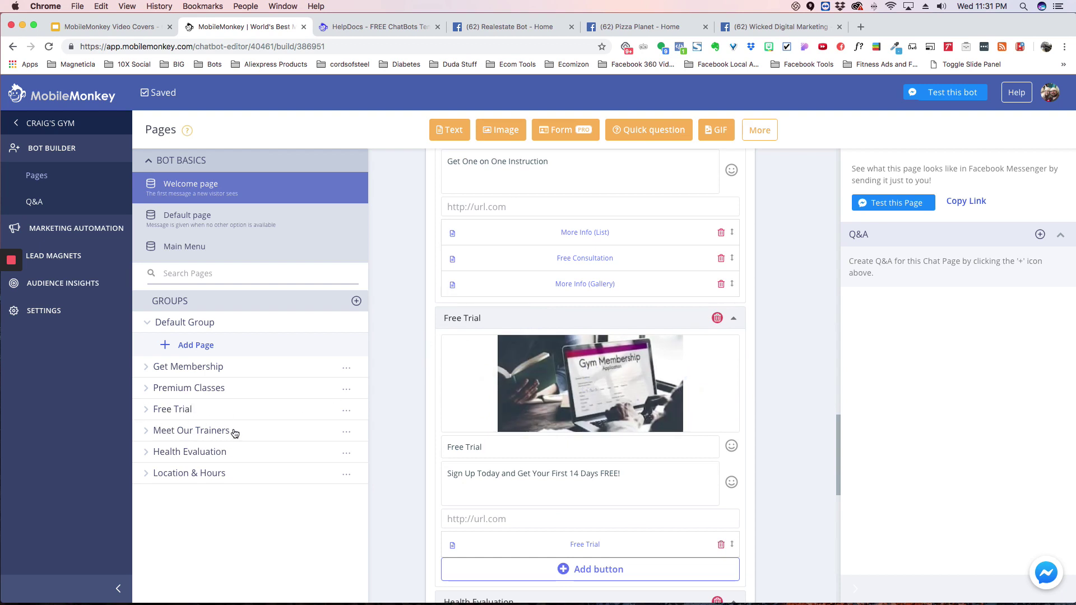
- Expand Meet Our Trainers and view the Our Trainers, Trainer 1 and Trainer 2 pages
click(146, 431)
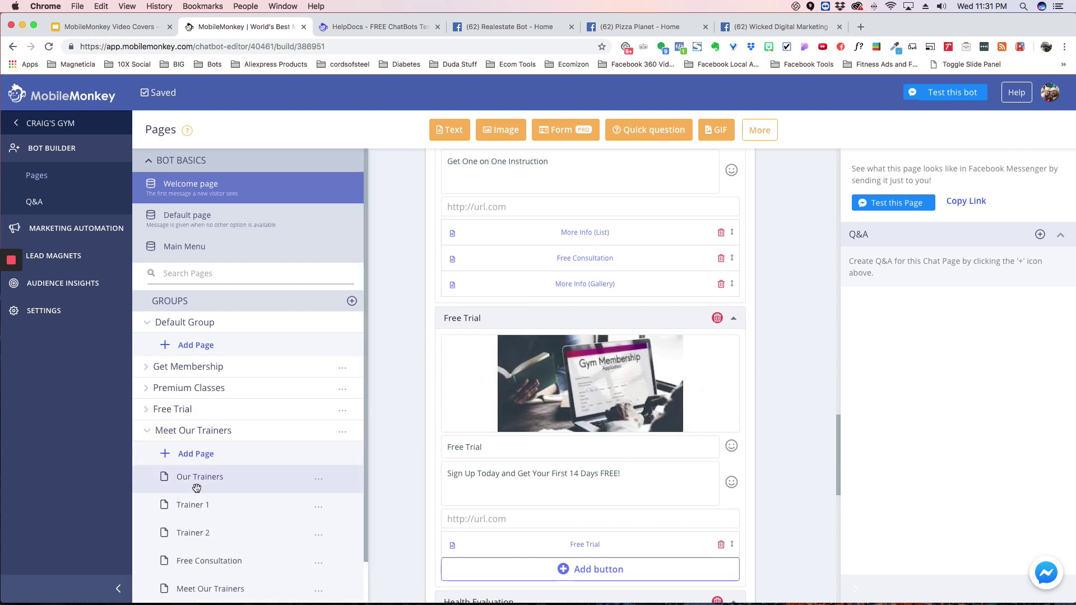
scroll(218, 486, down, 1)
click(213, 432)
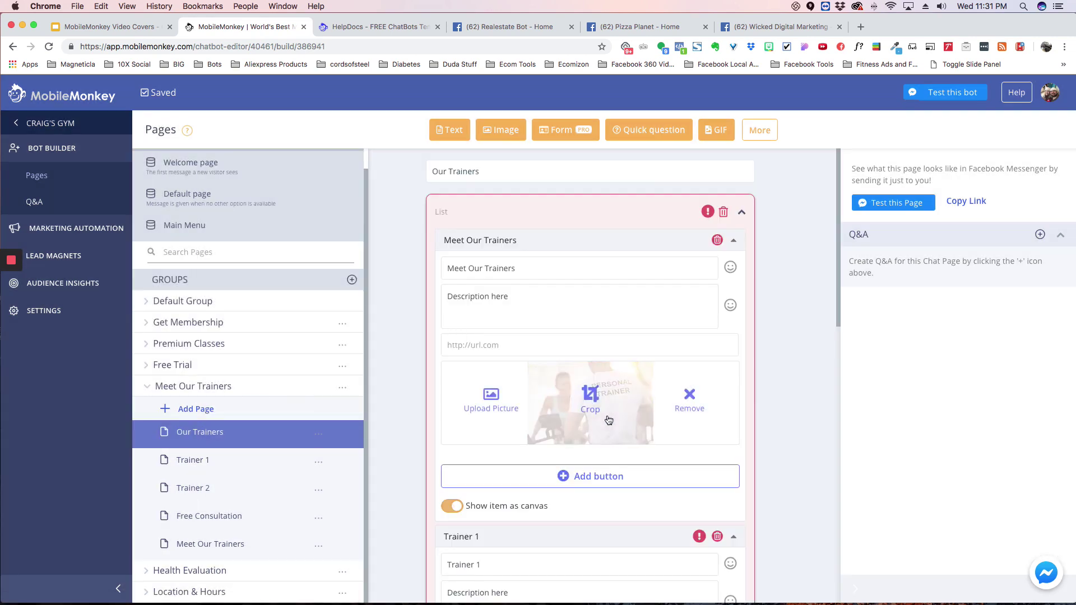
scroll(602, 412, down, 9)
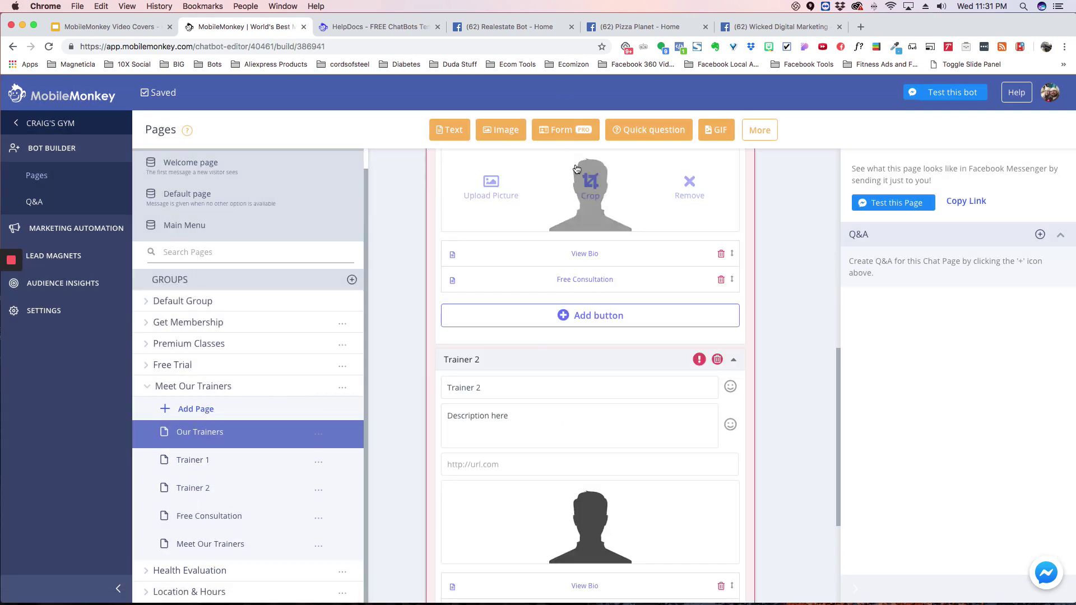
scroll(596, 281, down, 3)
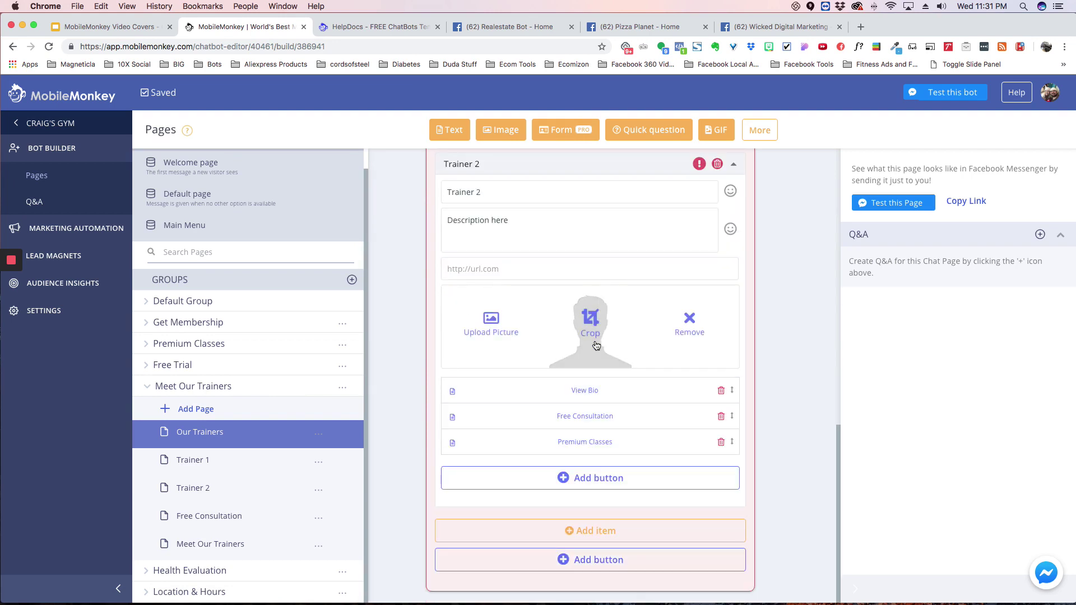
click(200, 462)
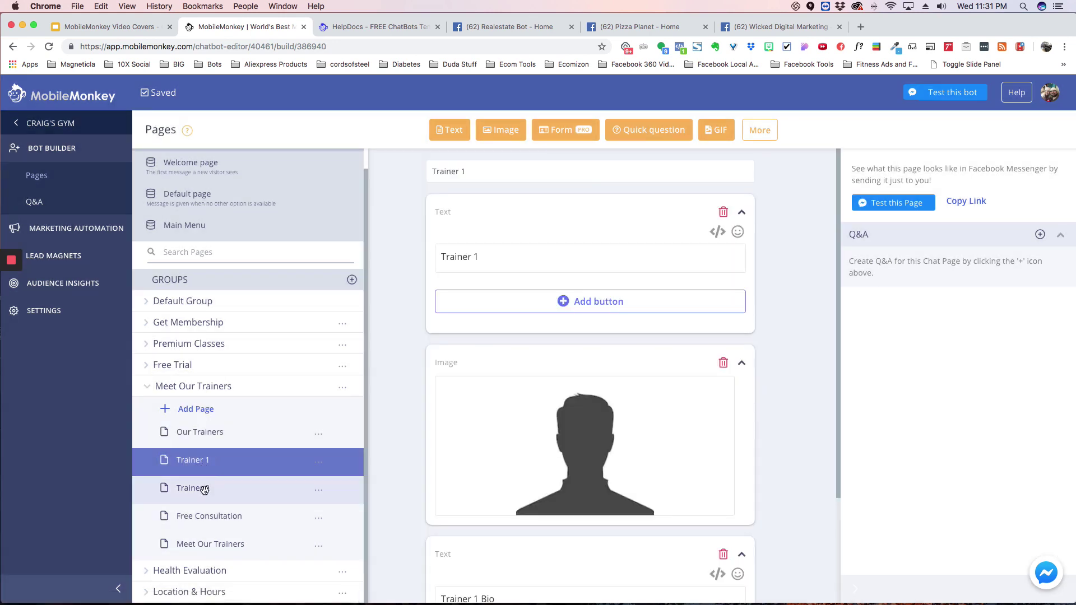
click(203, 489)
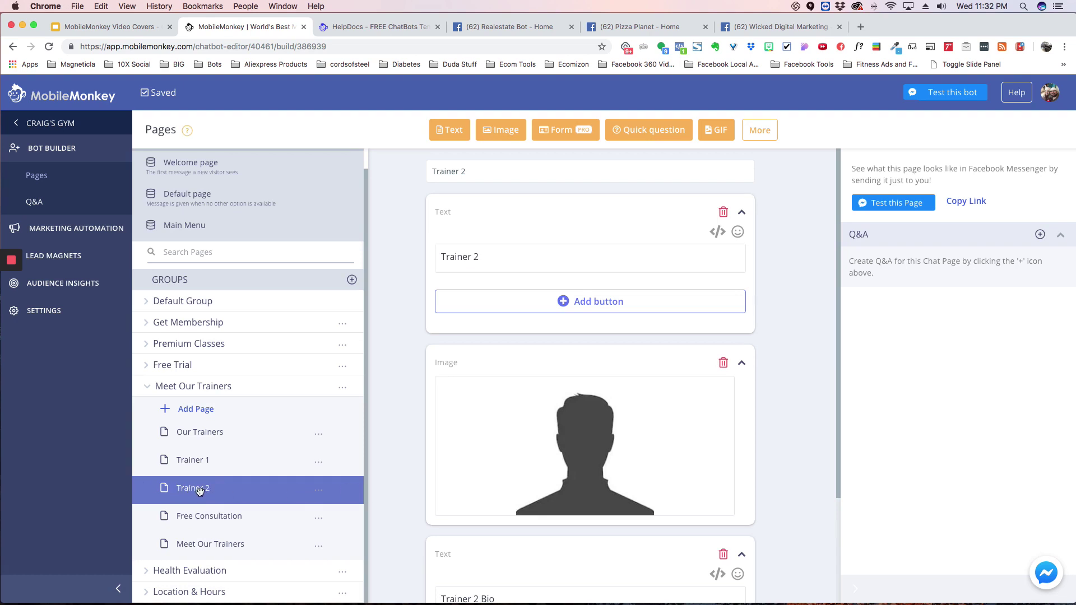
- Clone Trainer 2, place the copy right after it, and retitle its first message 'Trainer 3'
click(320, 493)
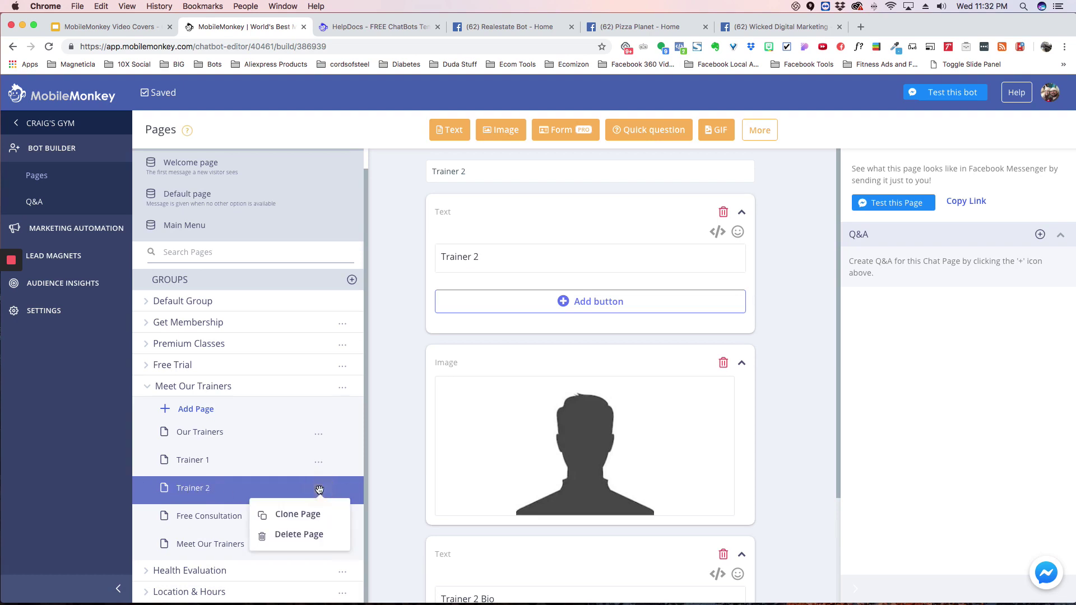
click(301, 513)
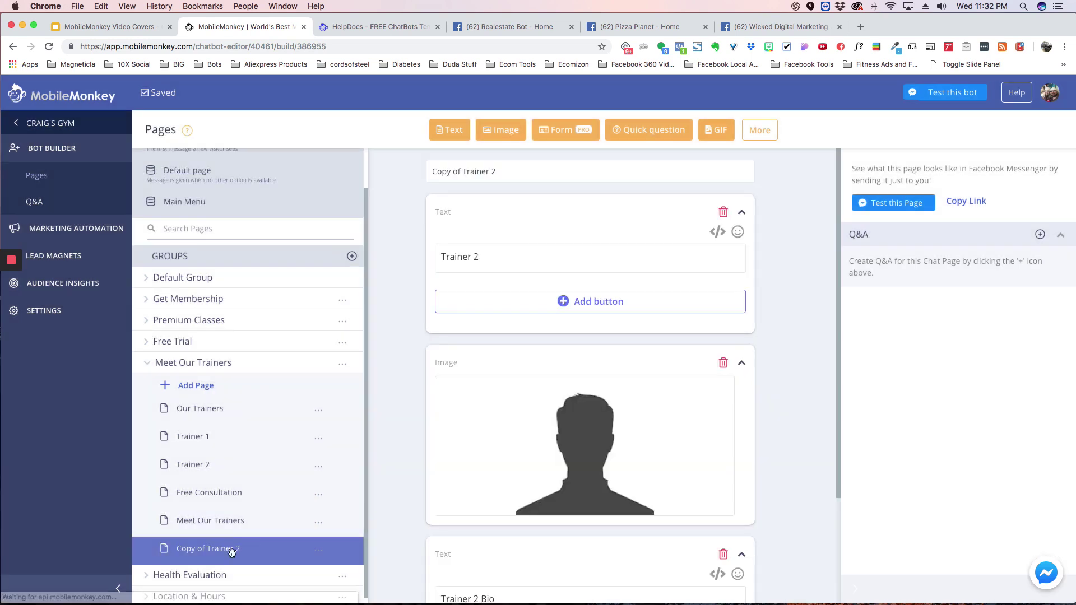
drag(219, 551, 219, 488)
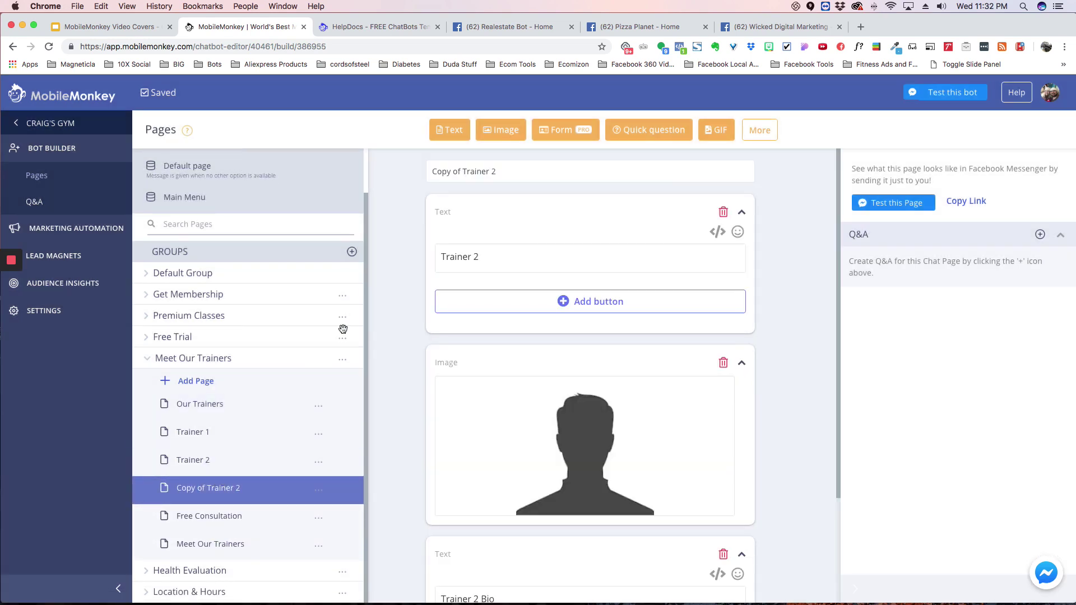
click(476, 257)
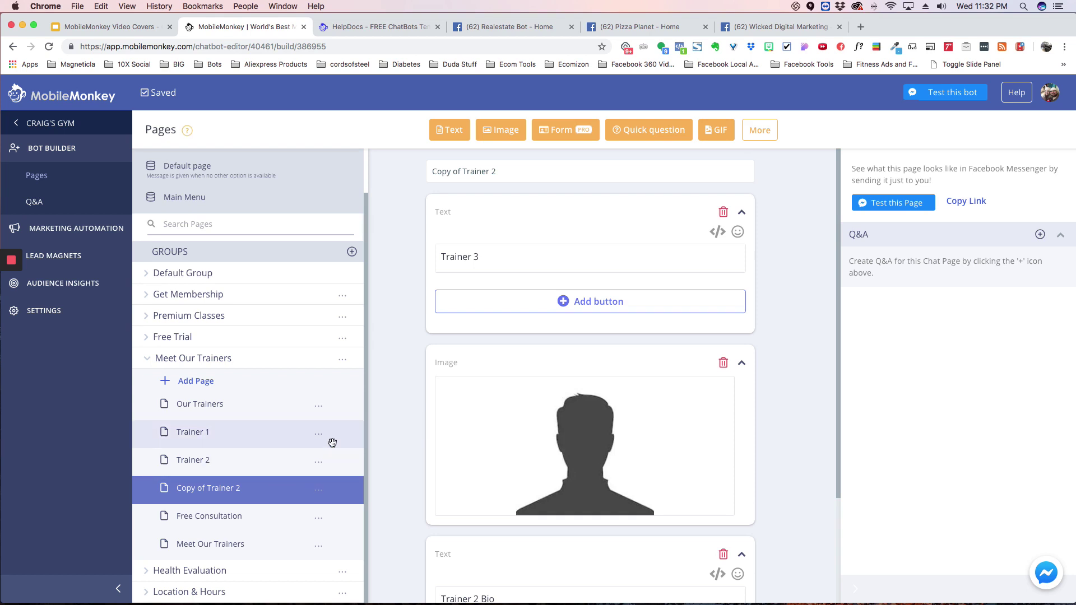
click(149, 360)
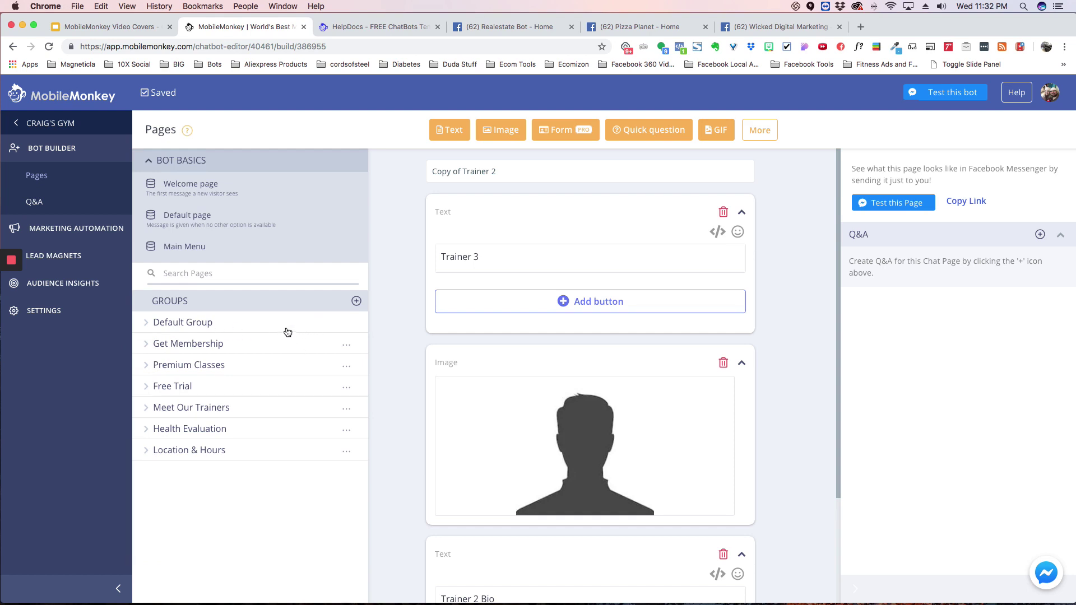
- Go back to the dashboard and open the Gym Demo bot from More Chatbots (Advanced) for editing
click(22, 125)
scroll(468, 417, down, 5)
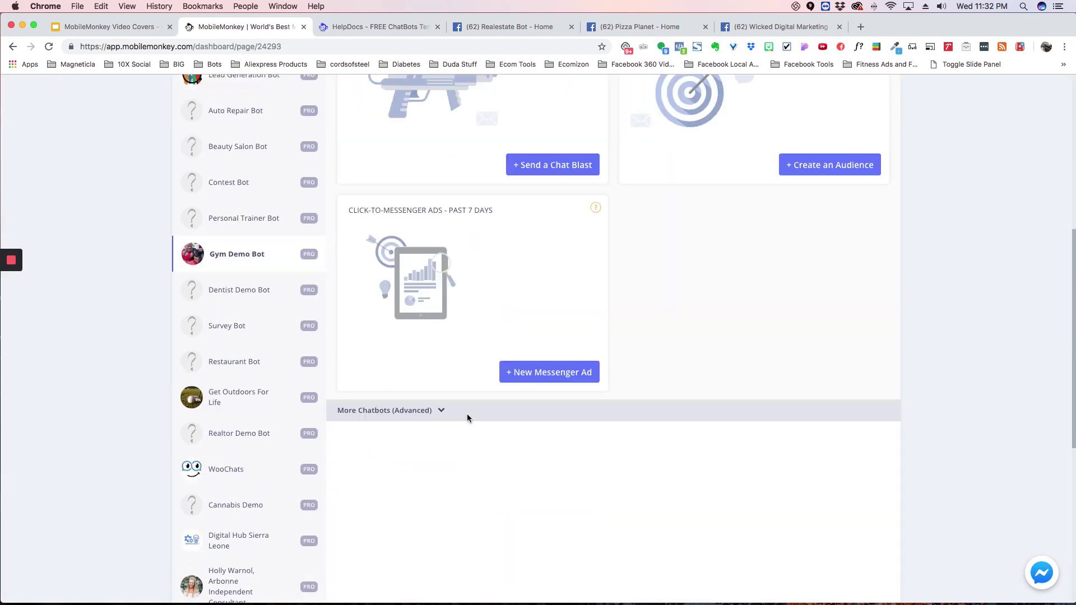
click(441, 410)
scroll(480, 482, down, 4)
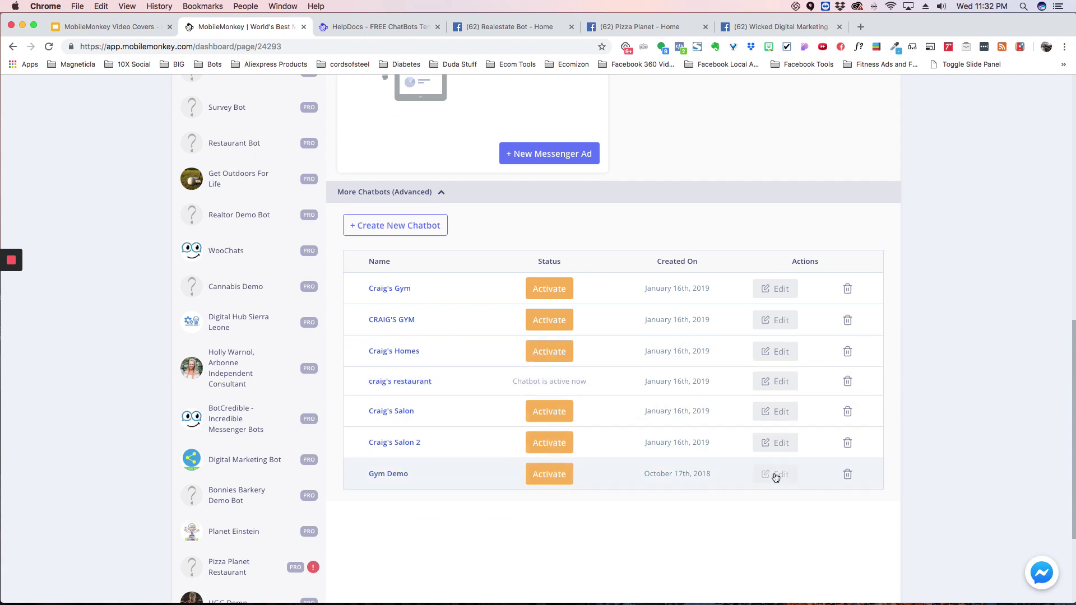
click(775, 476)
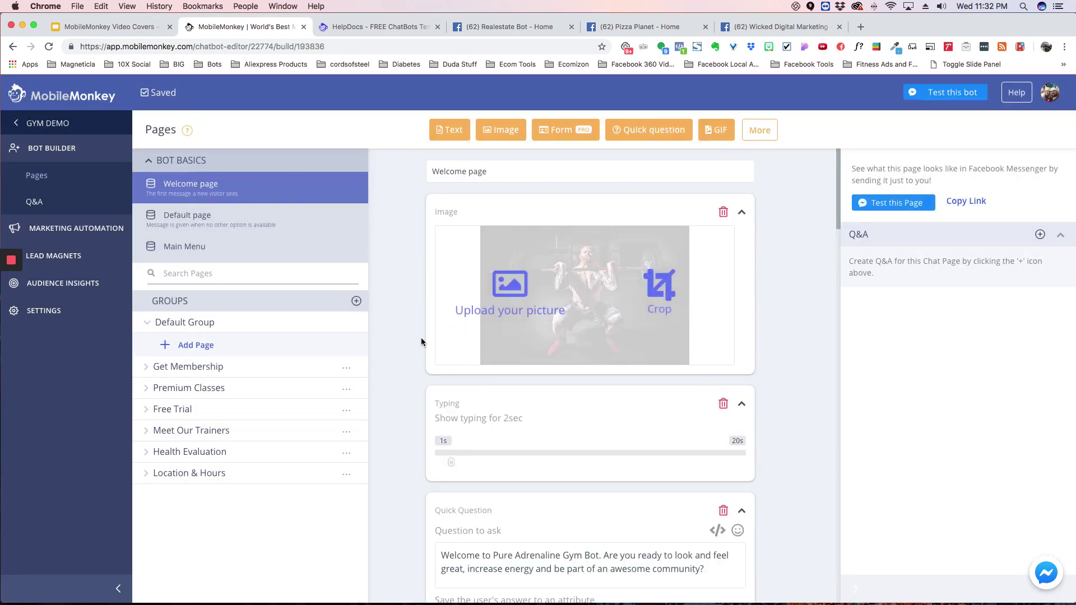
scroll(421, 342, down, 2)
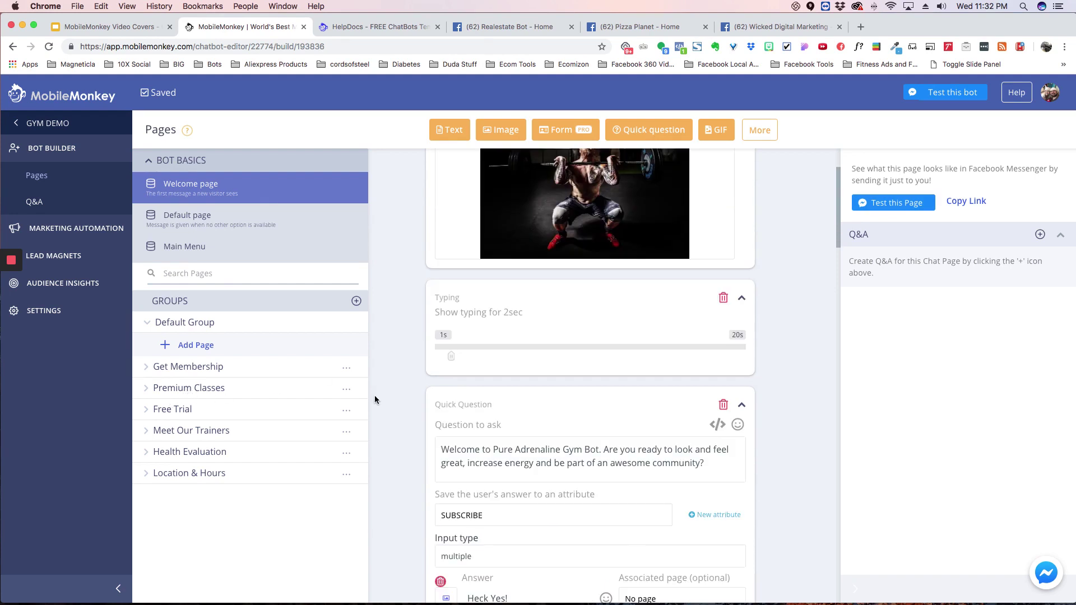
scroll(392, 387, up, 2)
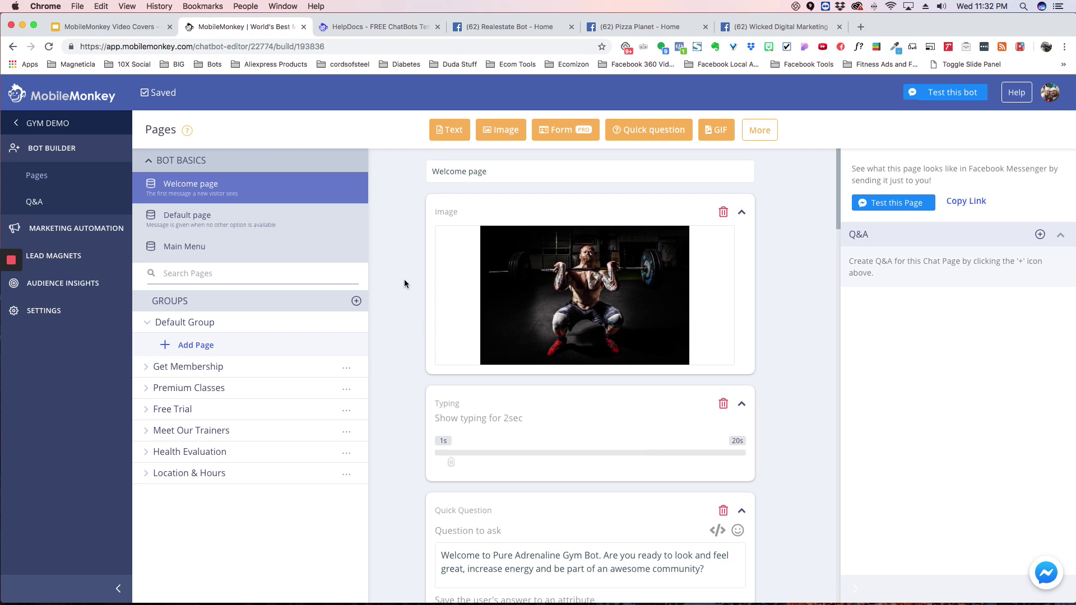
mouse_move(11, 260)
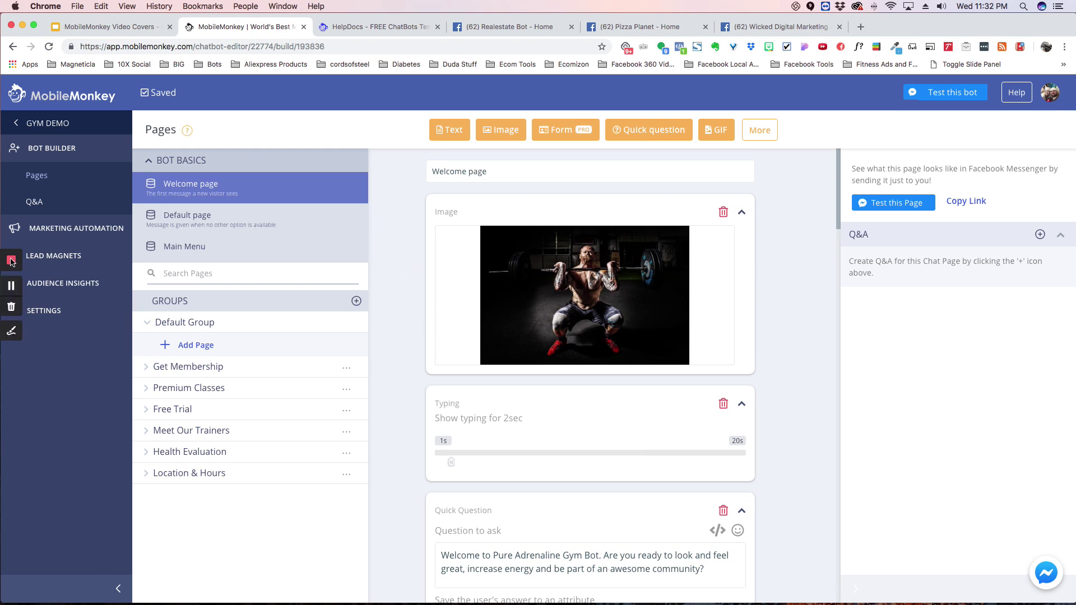